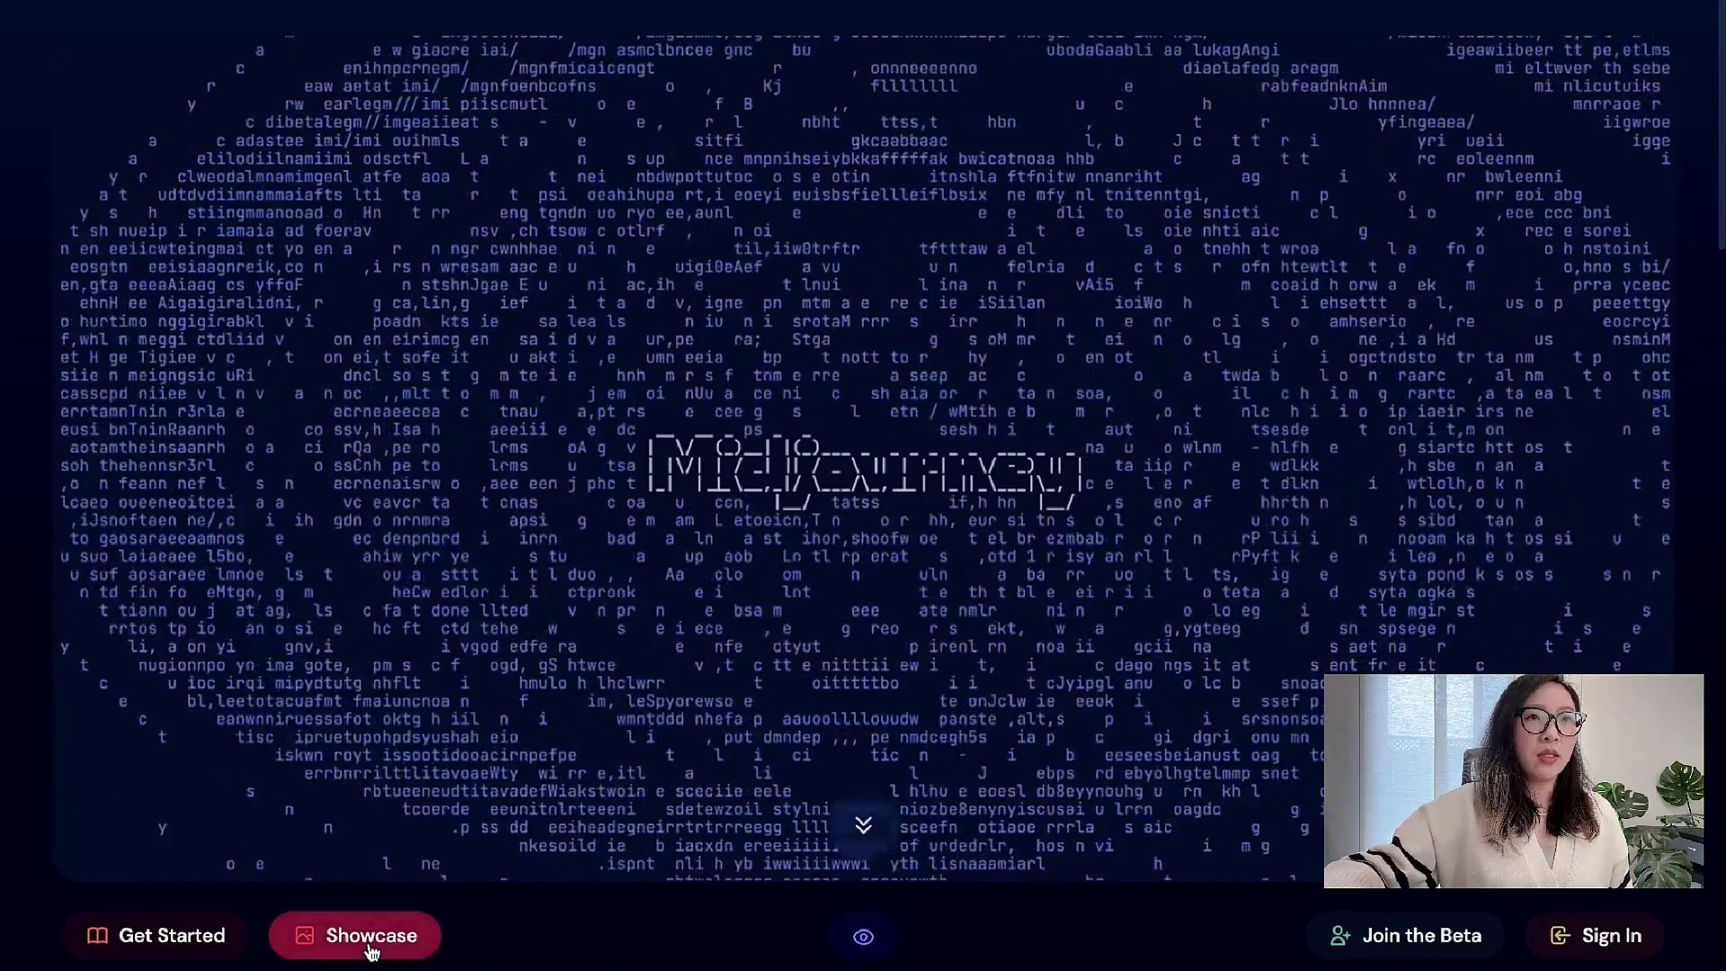
Open the Midjourney community showcase and view its Top images.
{"action": "left_click", "coordinate": [372, 950]}
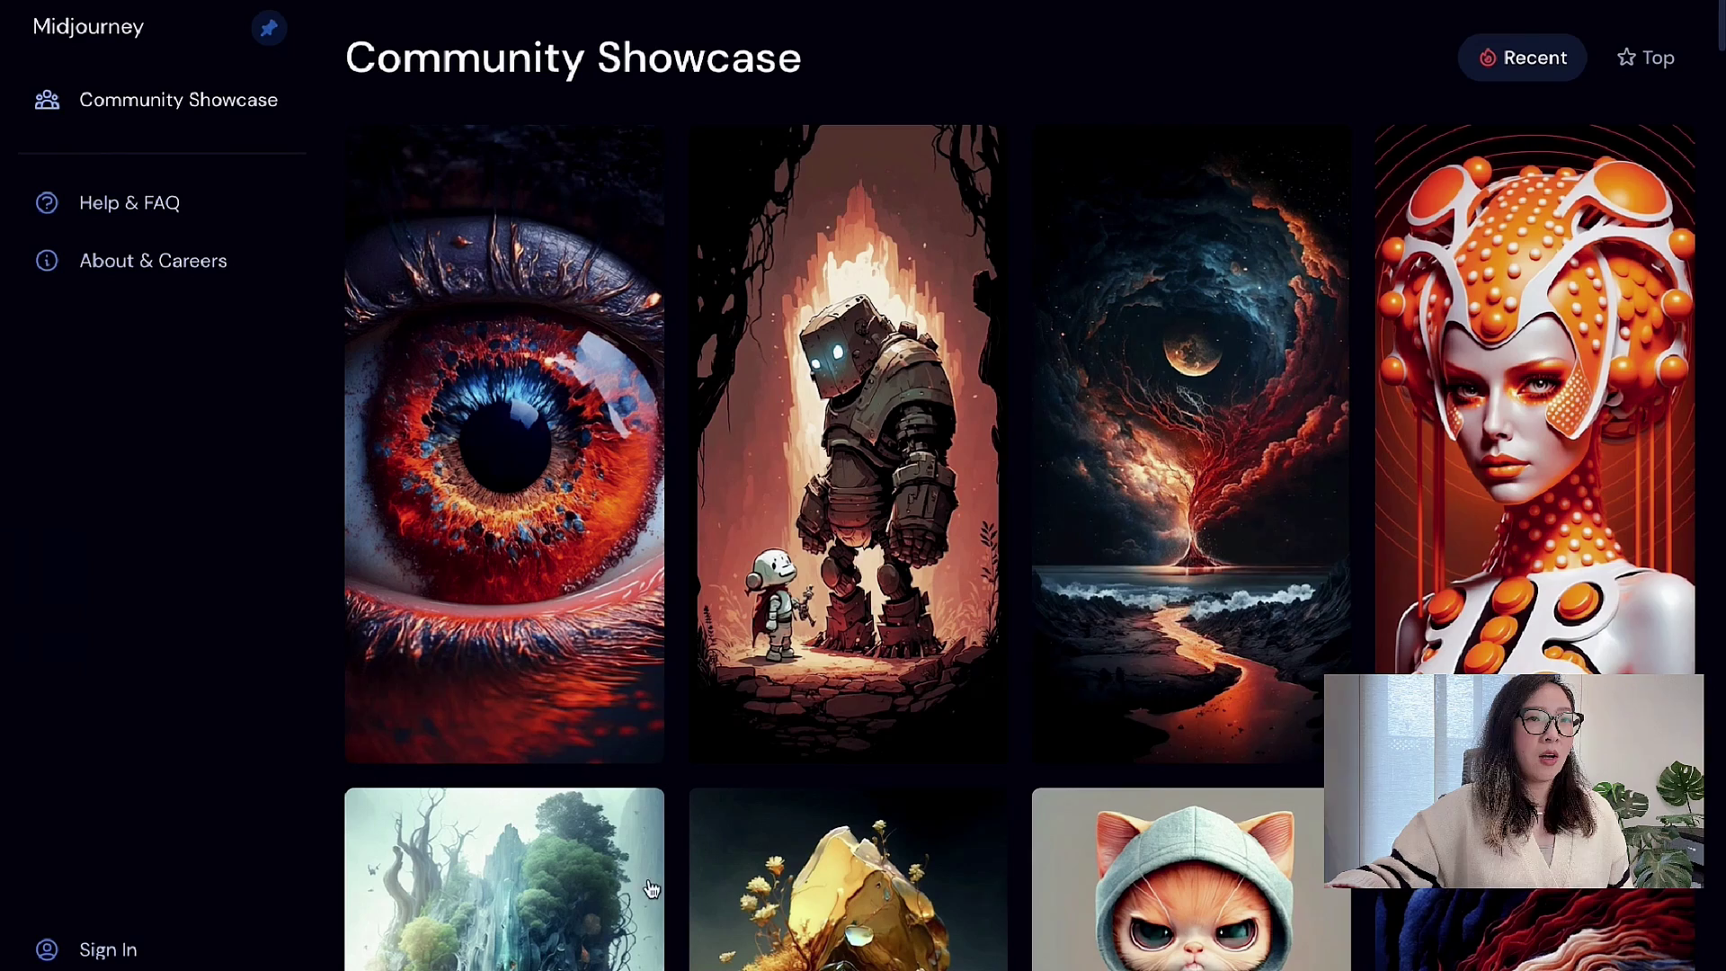
{"action": "left_click", "coordinate": [1647, 57]}
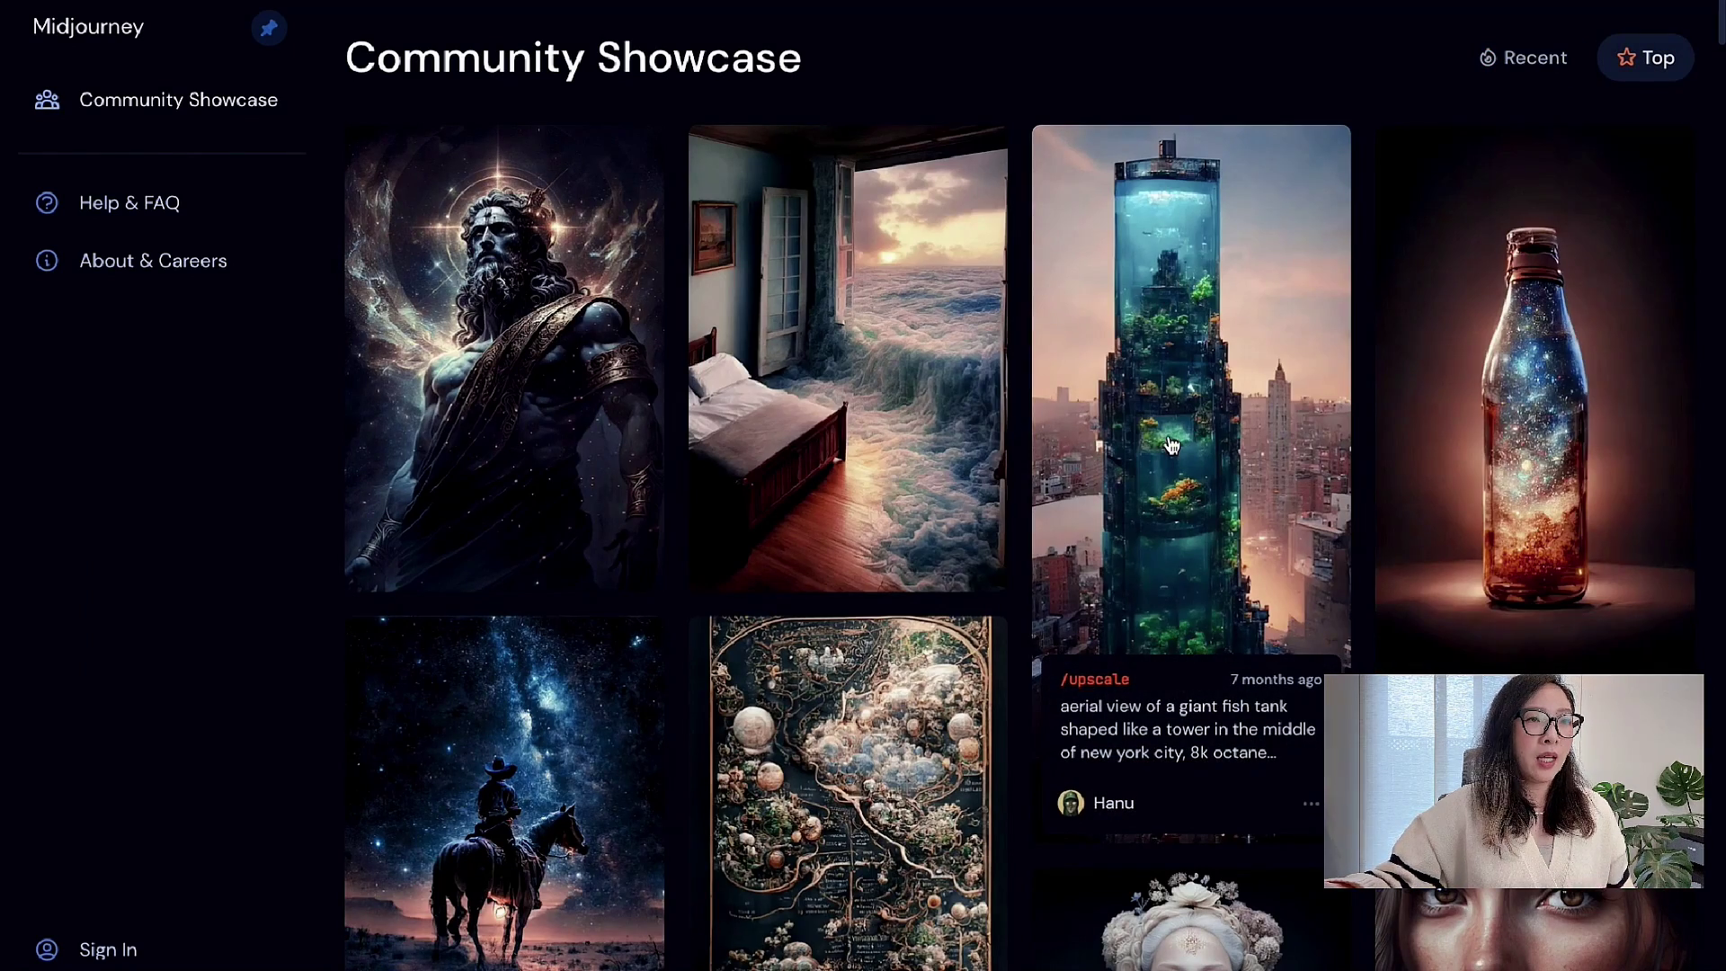
{"action": "scroll", "coordinate": [1576, 635], "scroll_direction": "down", "scroll_amount": 2}
{"action": "scroll", "coordinate": [1575, 635], "scroll_direction": "down", "scroll_amount": 3}
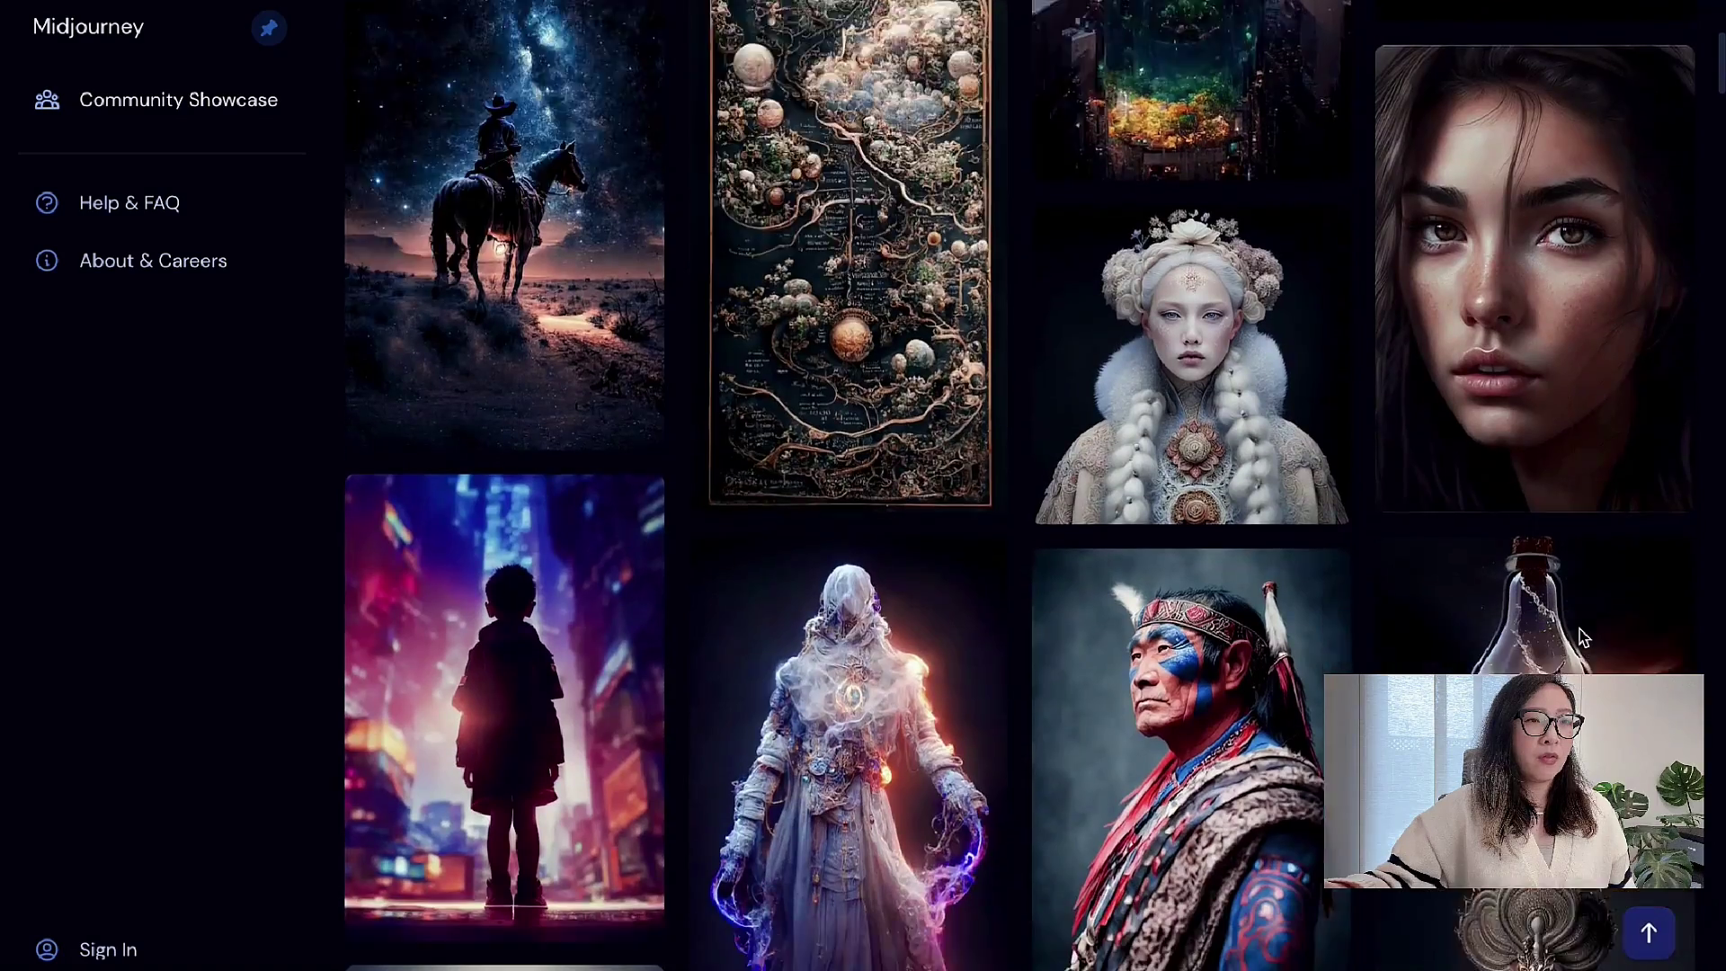
{"action": "scroll", "coordinate": [1583, 638], "scroll_direction": "down", "scroll_amount": 3}
{"action": "scroll", "coordinate": [1584, 637], "scroll_direction": "down", "scroll_amount": 2}
{"action": "scroll", "coordinate": [1584, 638], "scroll_direction": "down", "scroll_amount": 3}
{"action": "scroll", "coordinate": [1583, 638], "scroll_direction": "down", "scroll_amount": 5}
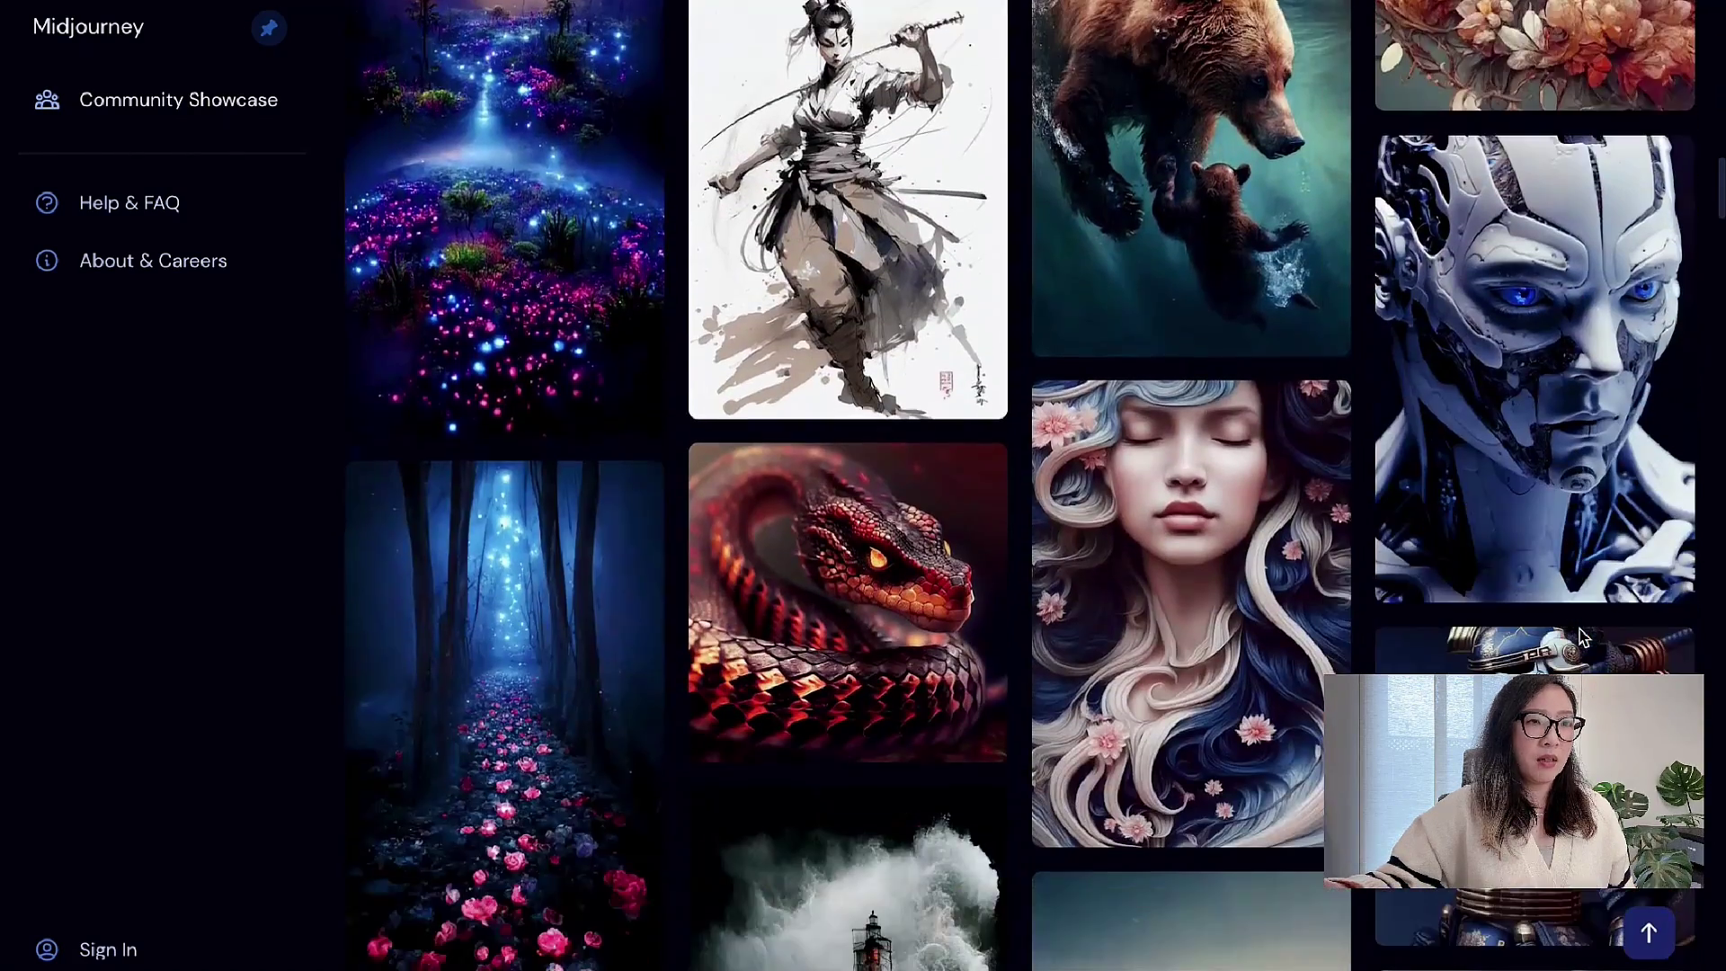
{"action": "scroll", "coordinate": [1584, 638], "scroll_direction": "down", "scroll_amount": 1}
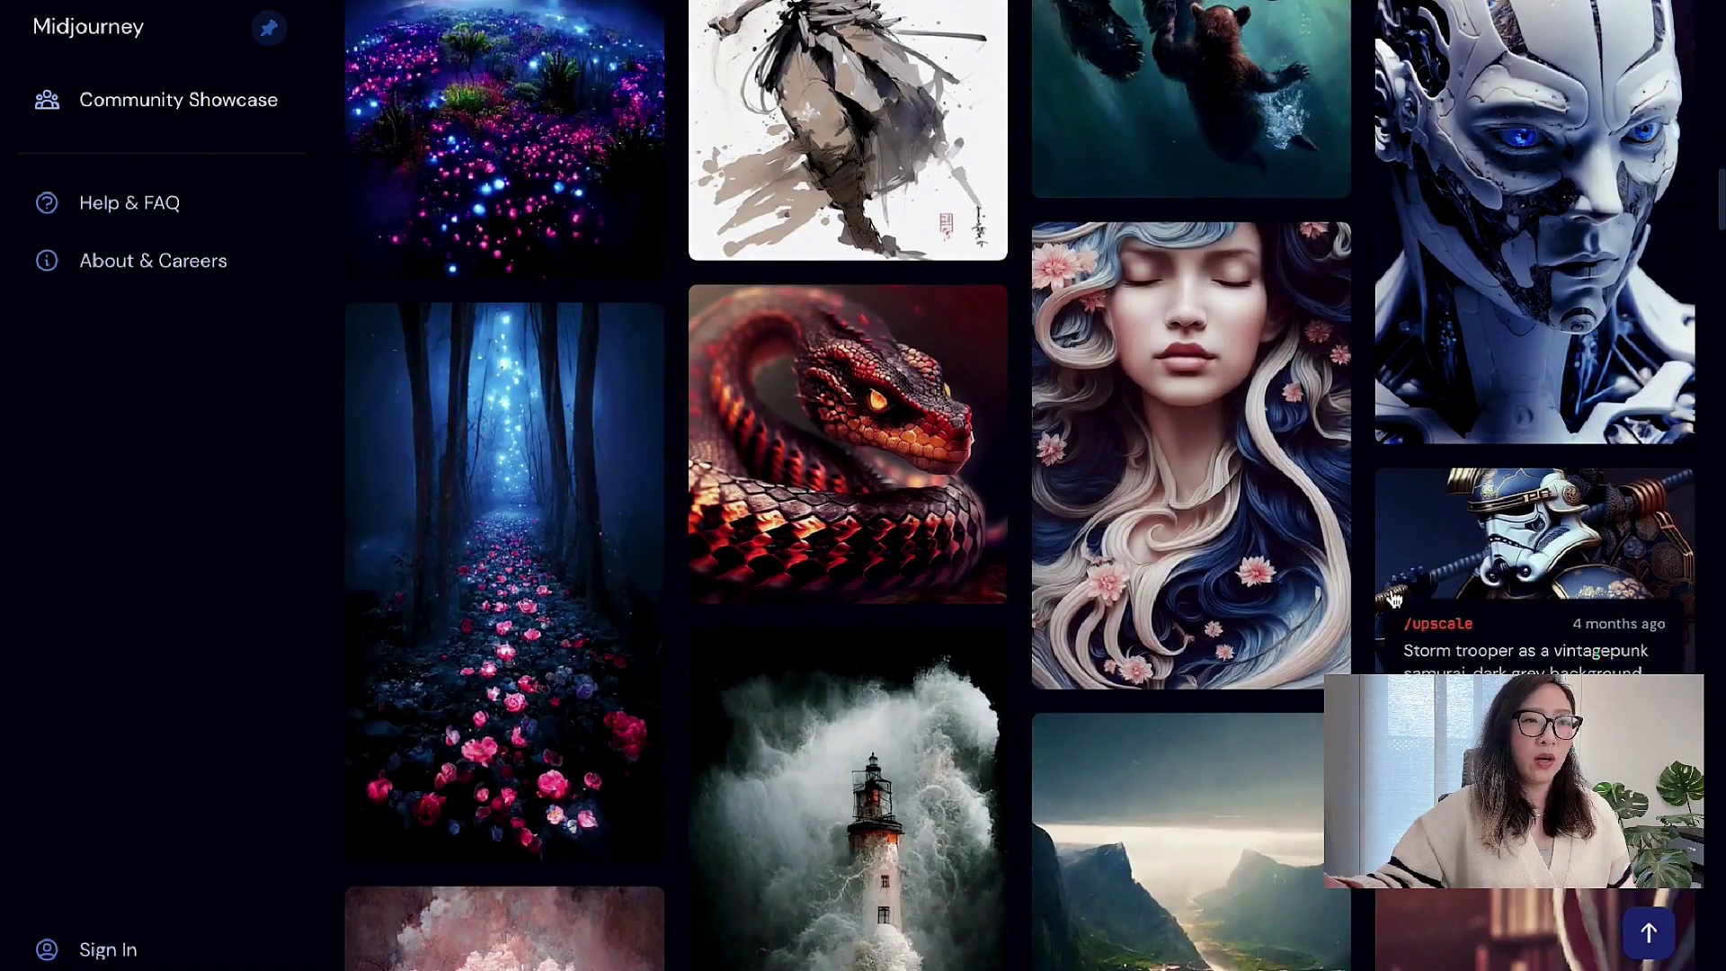
{"action": "scroll", "coordinate": [855, 539], "scroll_direction": "down", "scroll_amount": 1}
{"action": "scroll", "coordinate": [855, 526], "scroll_direction": "down", "scroll_amount": 4}
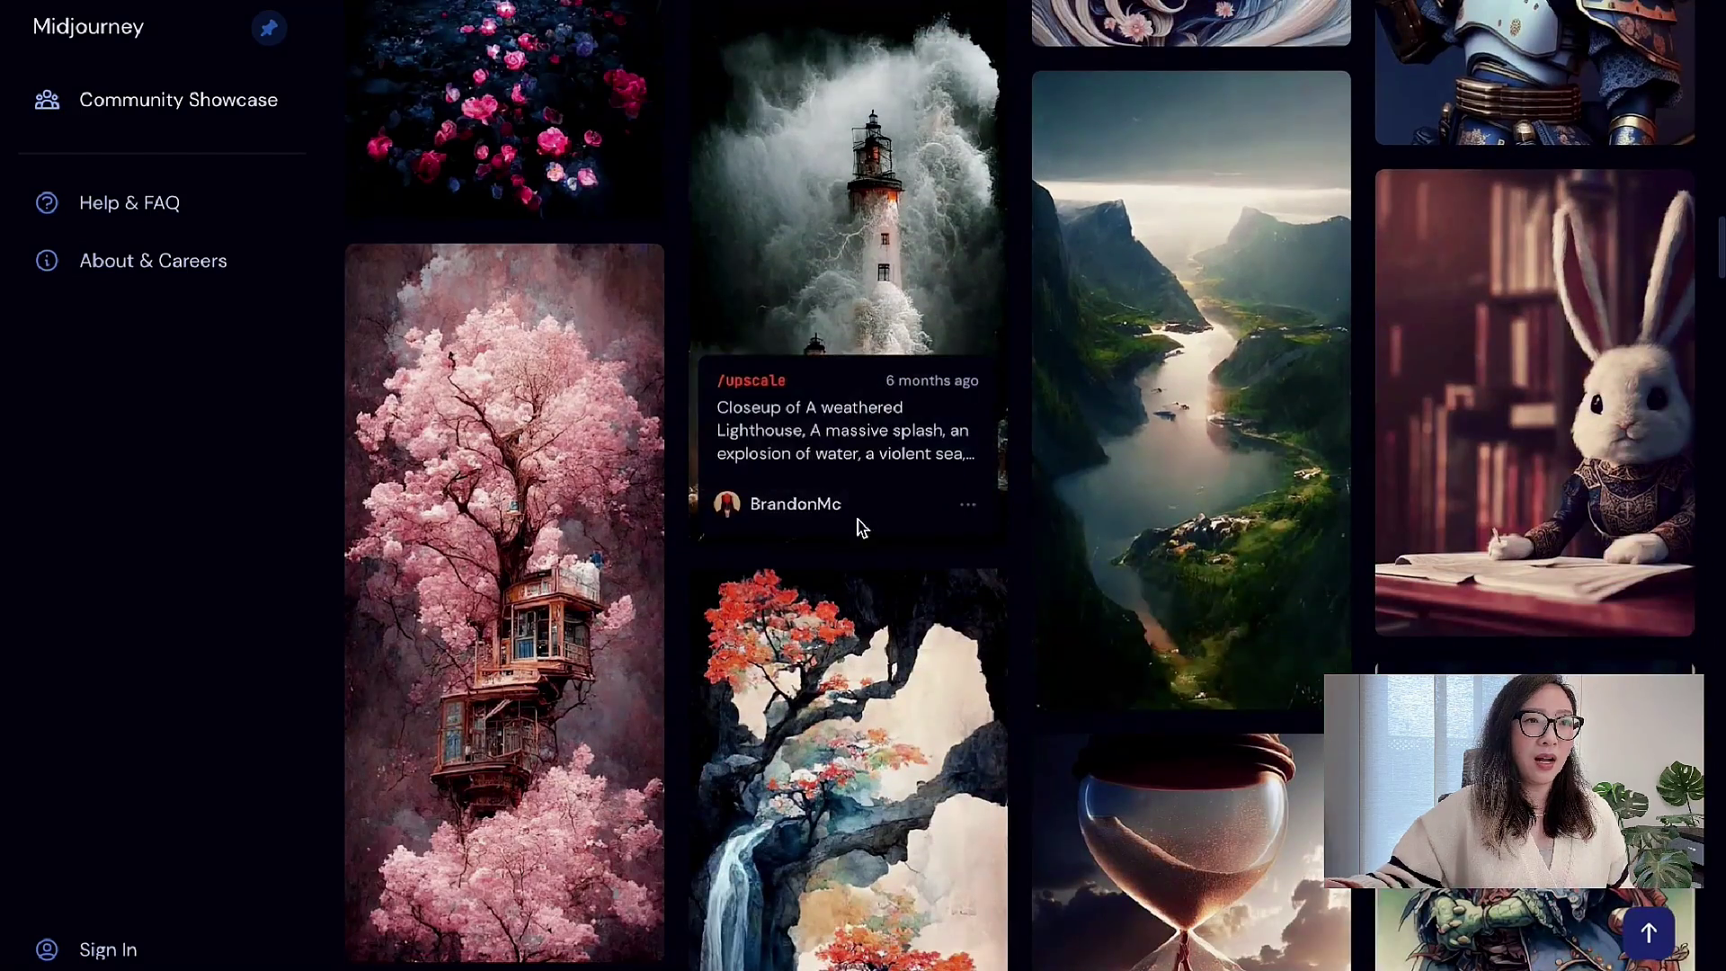
{"action": "scroll", "coordinate": [854, 539], "scroll_direction": "down", "scroll_amount": 2}
{"action": "scroll", "coordinate": [856, 540], "scroll_direction": "down", "scroll_amount": 4}
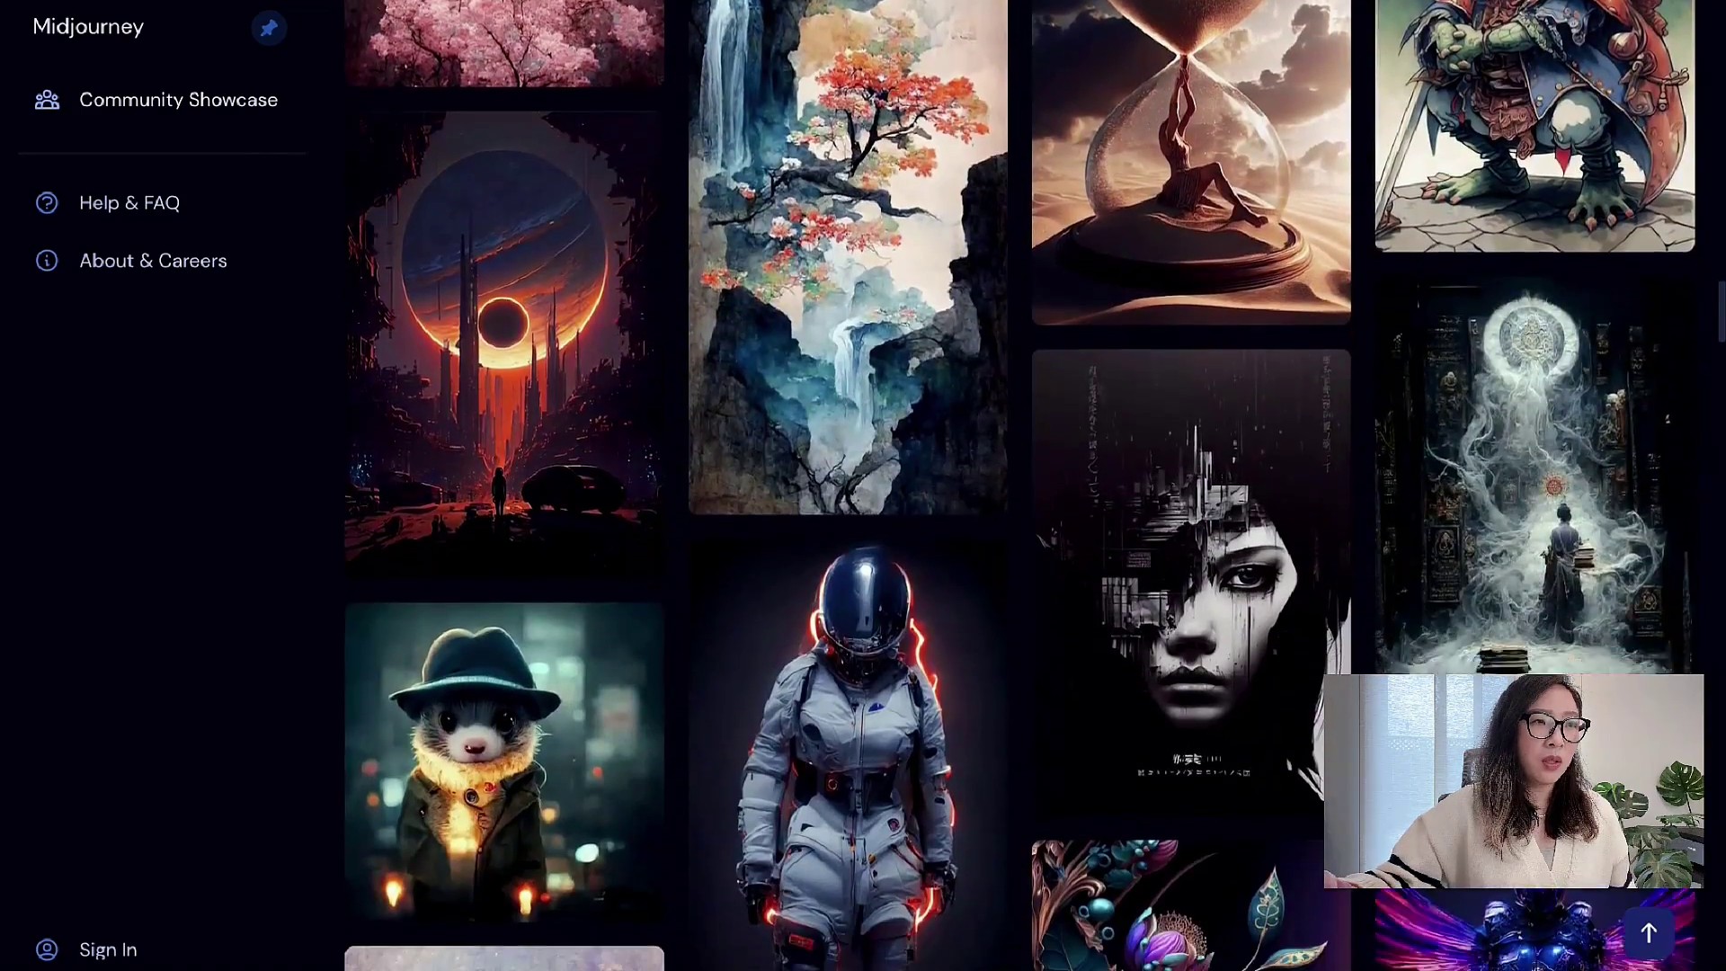
{"action": "scroll", "coordinate": [856, 540], "scroll_direction": "down", "scroll_amount": 3}
{"action": "scroll", "coordinate": [855, 539], "scroll_direction": "down", "scroll_amount": 2}
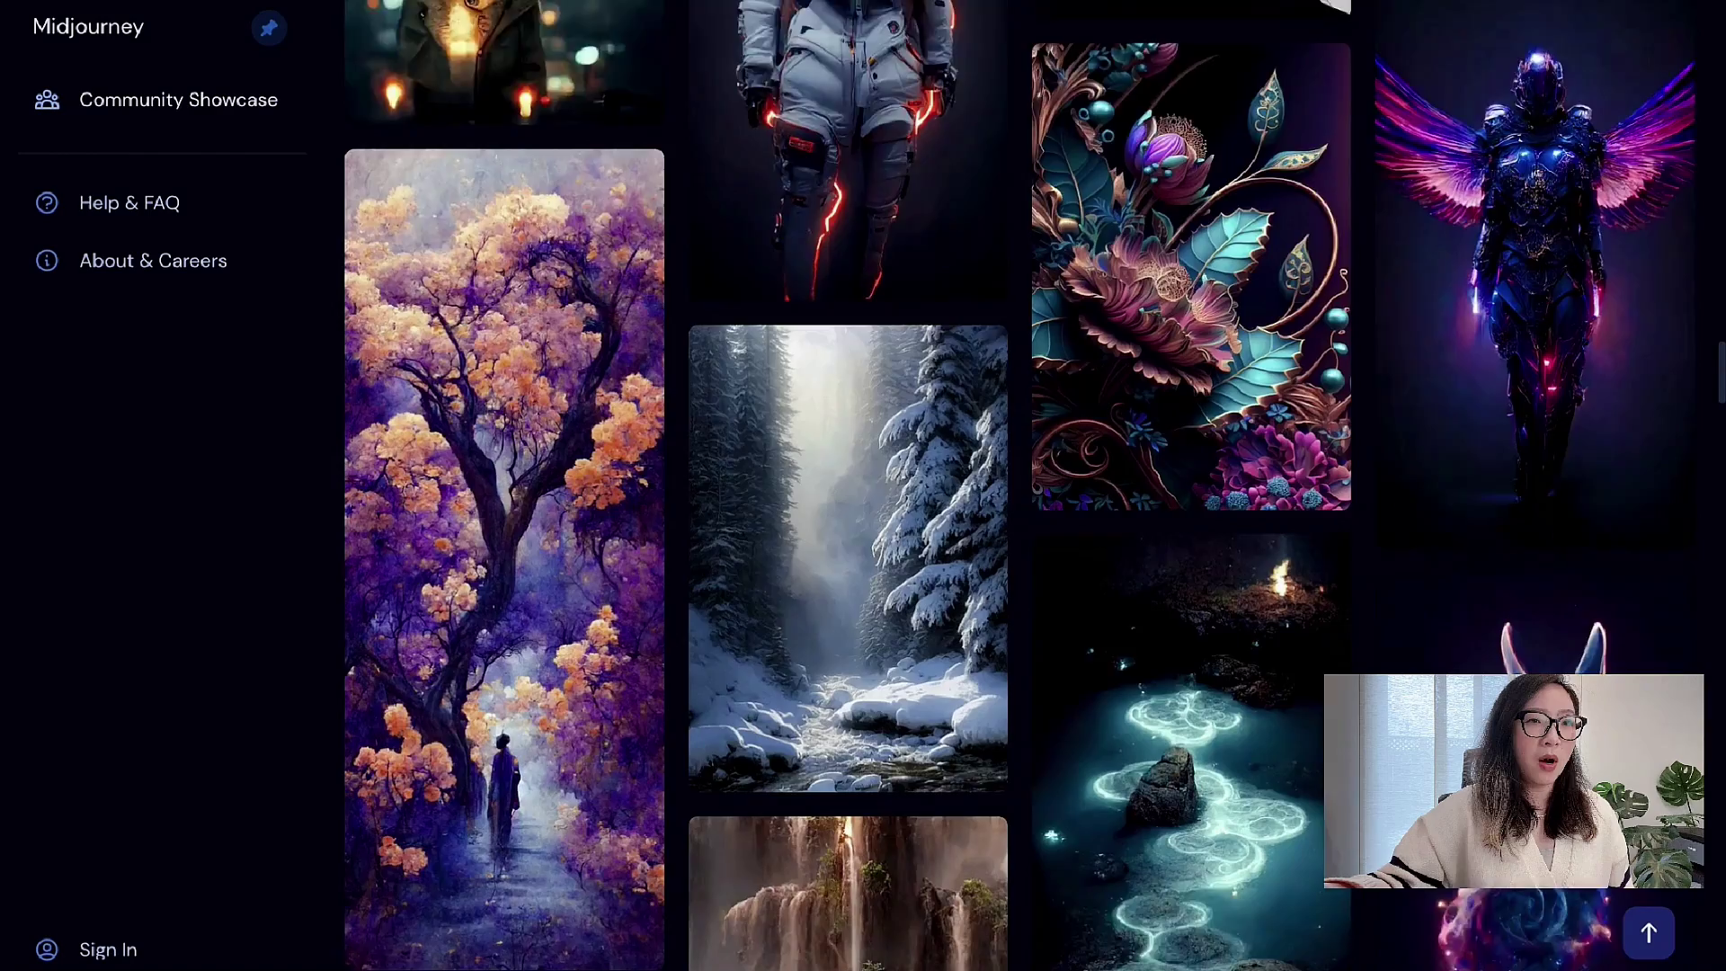
{"action": "scroll", "coordinate": [856, 540], "scroll_direction": "down", "scroll_amount": 2}
{"action": "scroll", "coordinate": [855, 540], "scroll_direction": "down", "scroll_amount": 1}
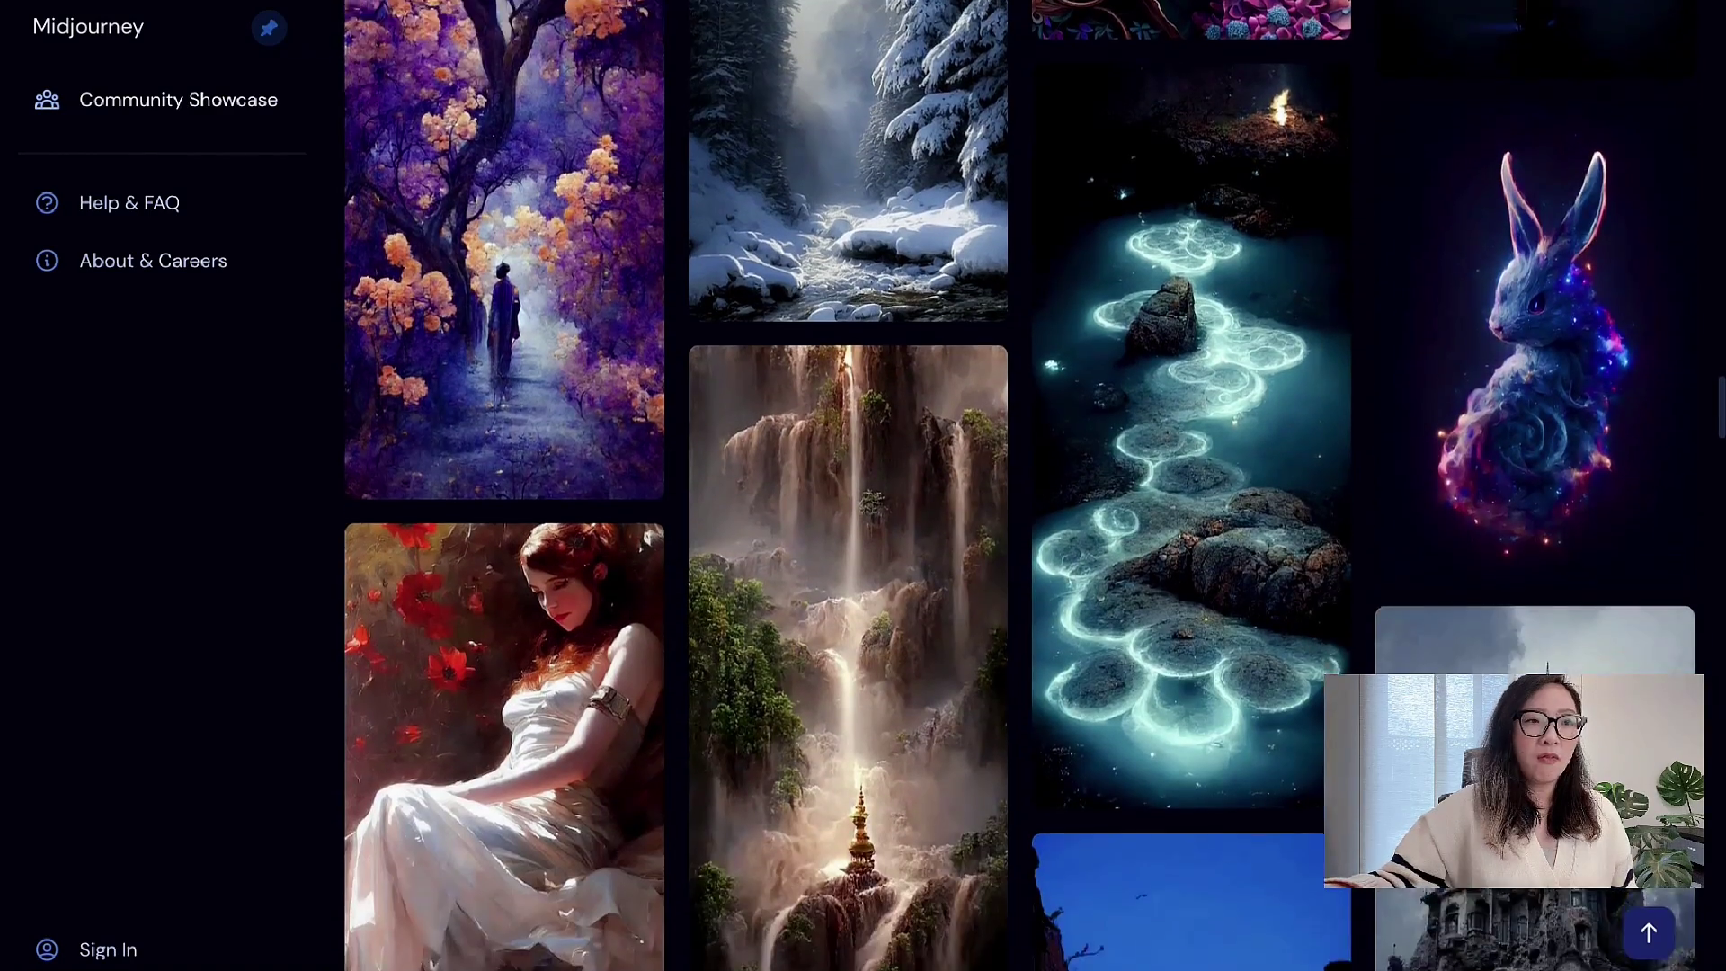
{"action": "scroll", "coordinate": [855, 540], "scroll_direction": "down", "scroll_amount": 2}
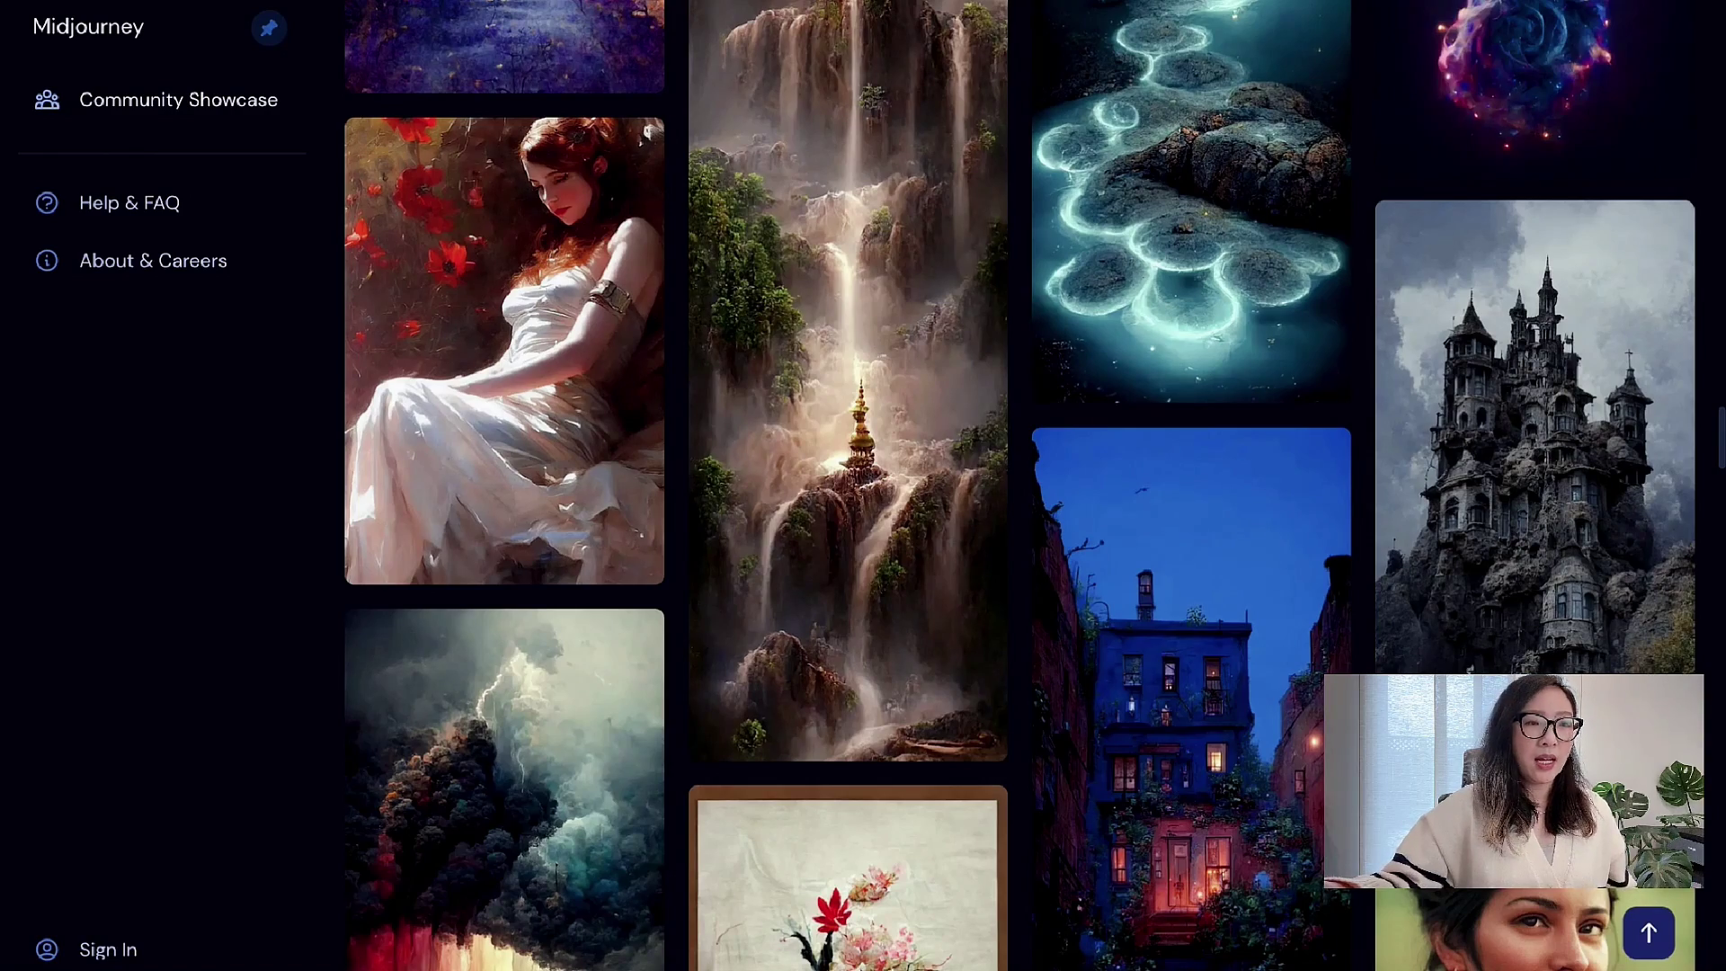
{"action": "scroll", "coordinate": [855, 539], "scroll_direction": "down", "scroll_amount": 4}
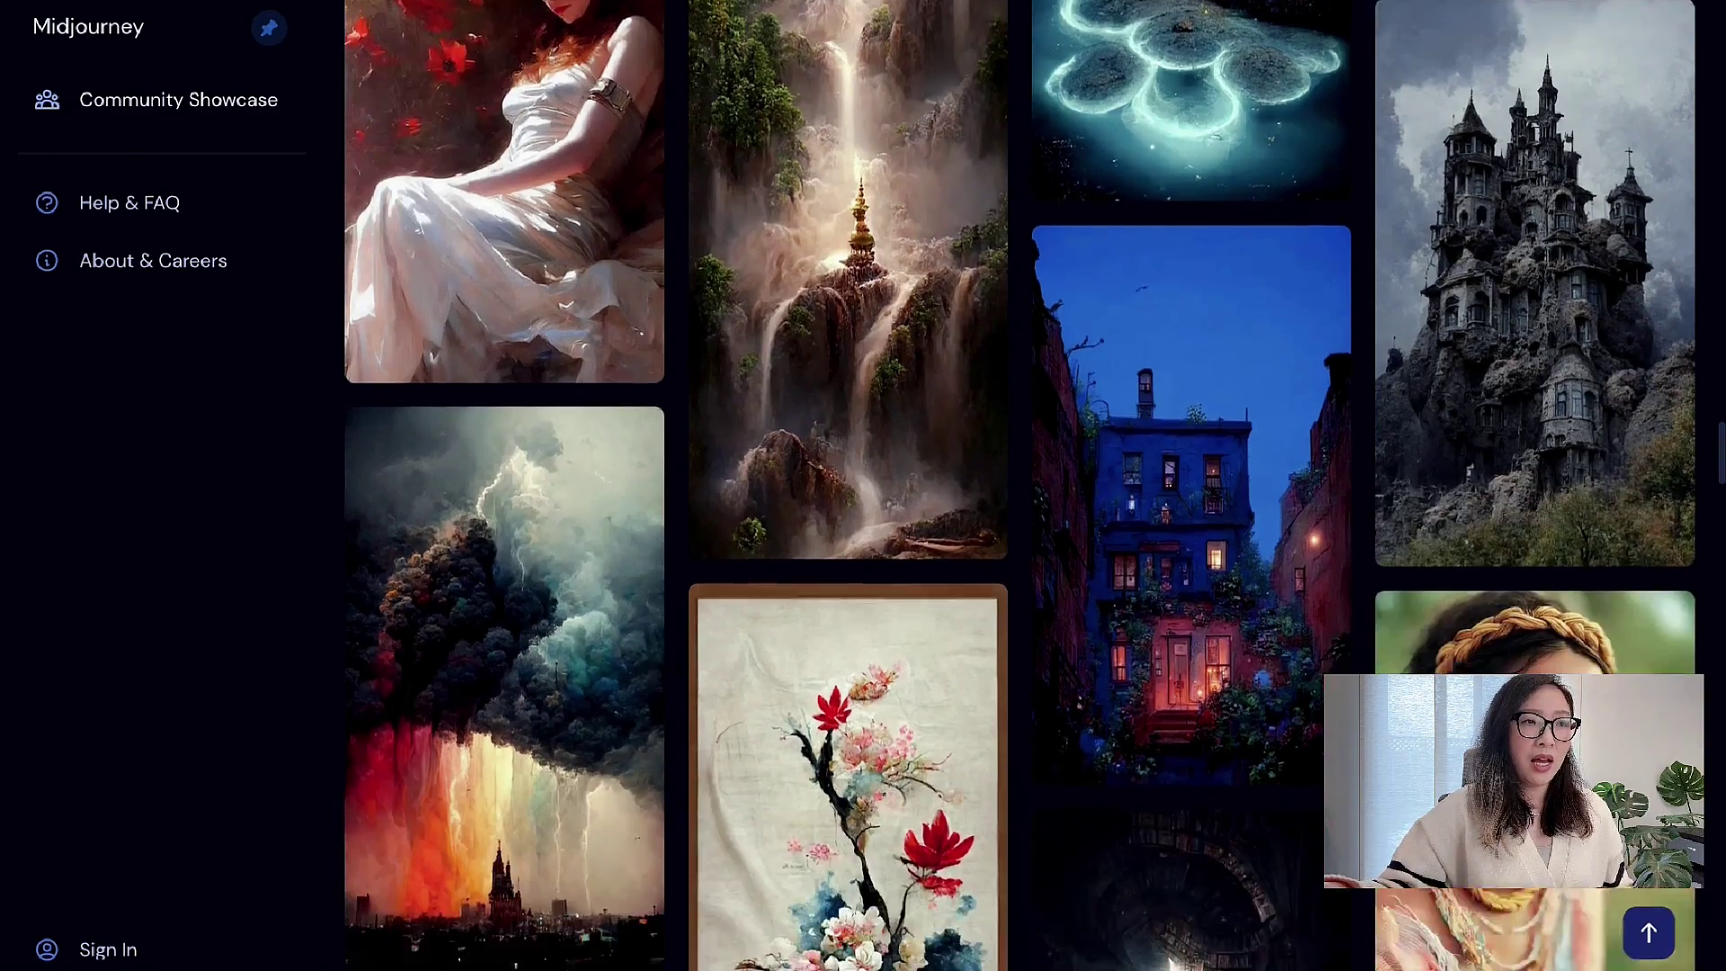
{"action": "scroll", "coordinate": [856, 539], "scroll_direction": "down", "scroll_amount": 3}
{"action": "scroll", "coordinate": [855, 539], "scroll_direction": "down", "scroll_amount": 2}
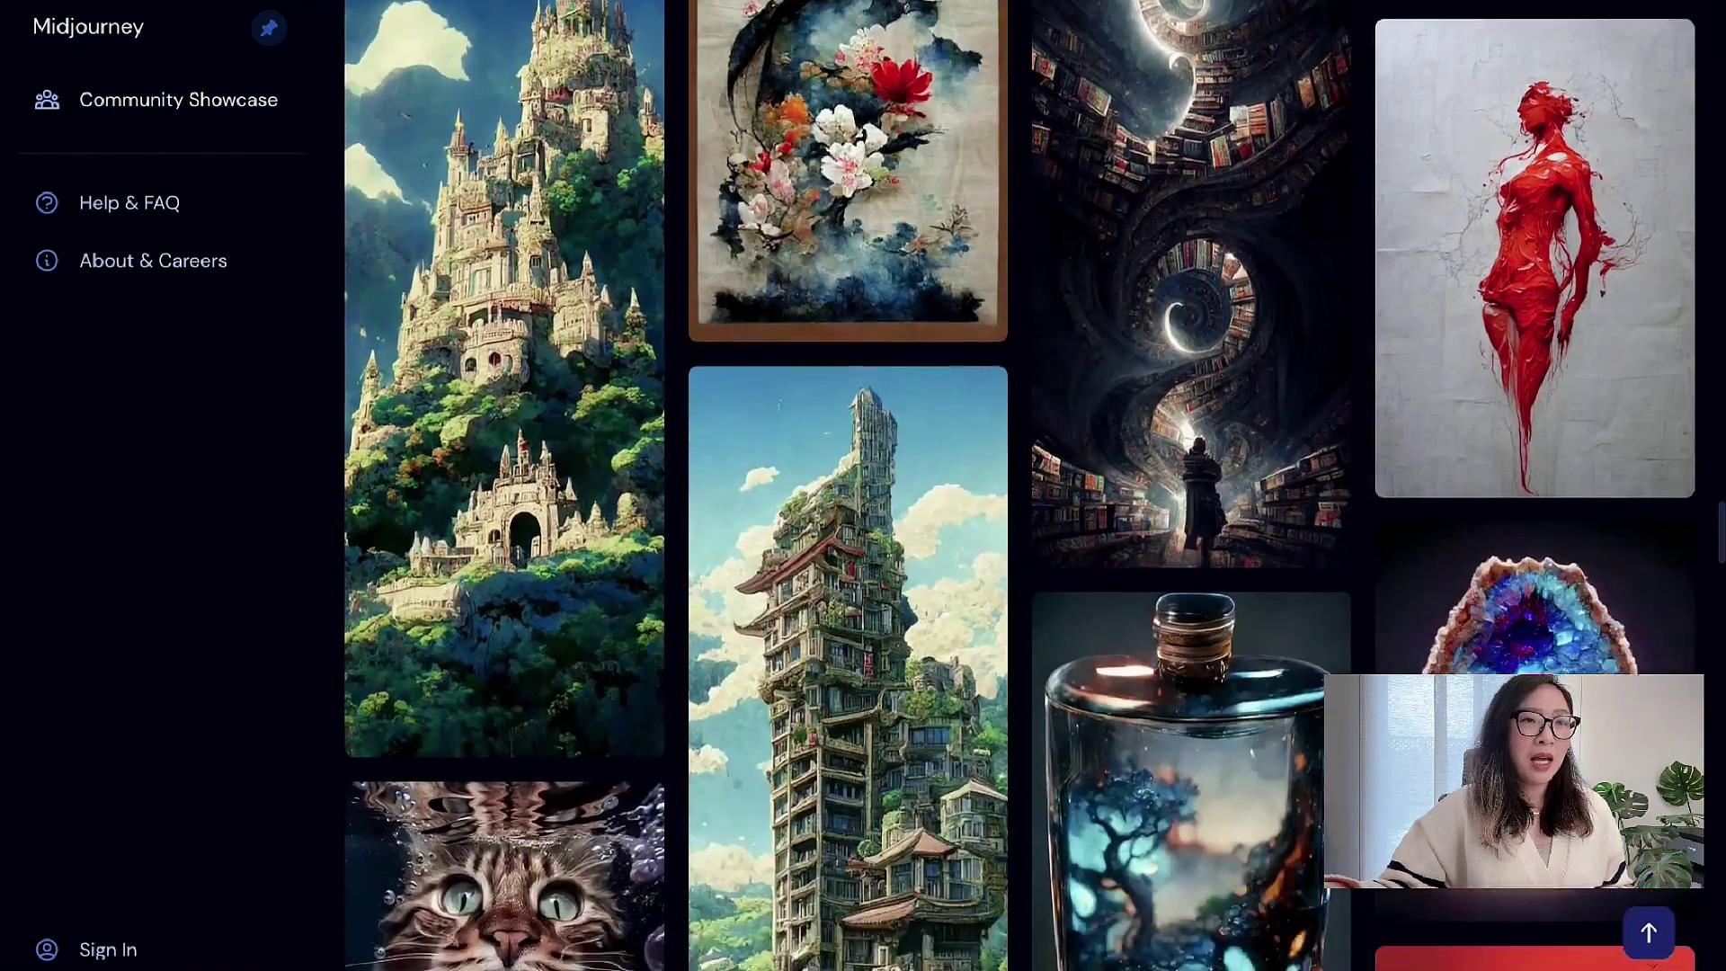
{"action": "scroll", "coordinate": [856, 540], "scroll_direction": "down", "scroll_amount": 2}
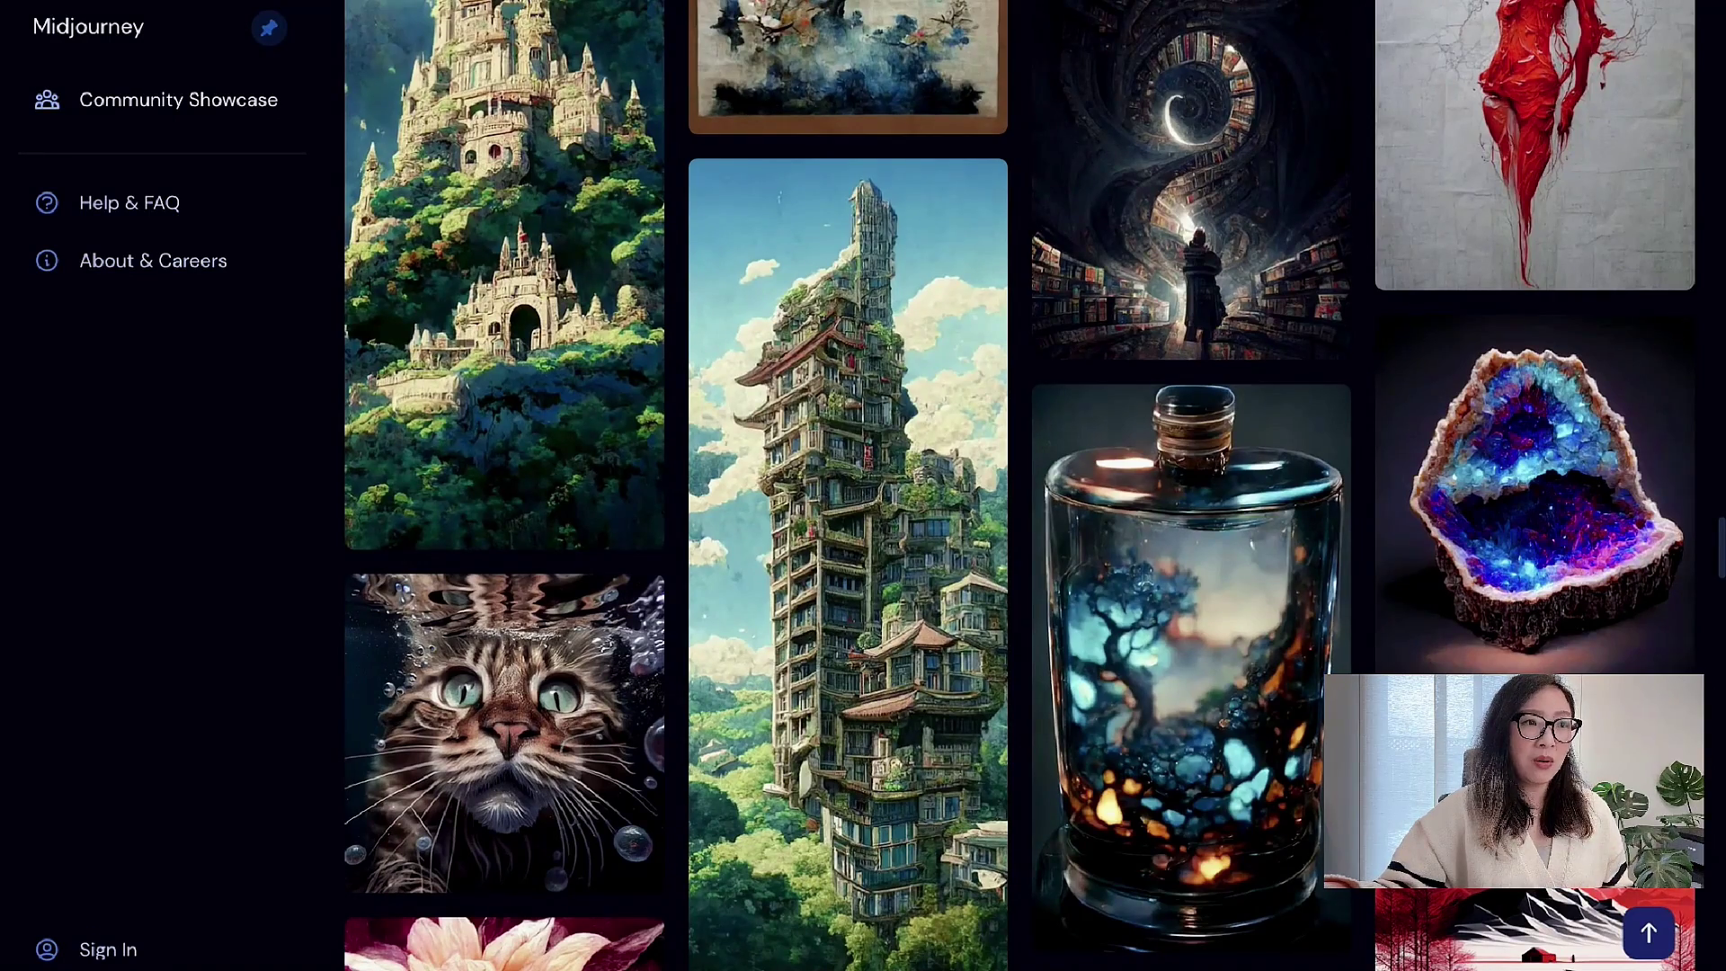
{"action": "scroll", "coordinate": [855, 539], "scroll_direction": "down", "scroll_amount": 1}
{"action": "scroll", "coordinate": [855, 539], "scroll_direction": "down", "scroll_amount": 3}
{"action": "scroll", "coordinate": [855, 540], "scroll_direction": "down", "scroll_amount": 1}
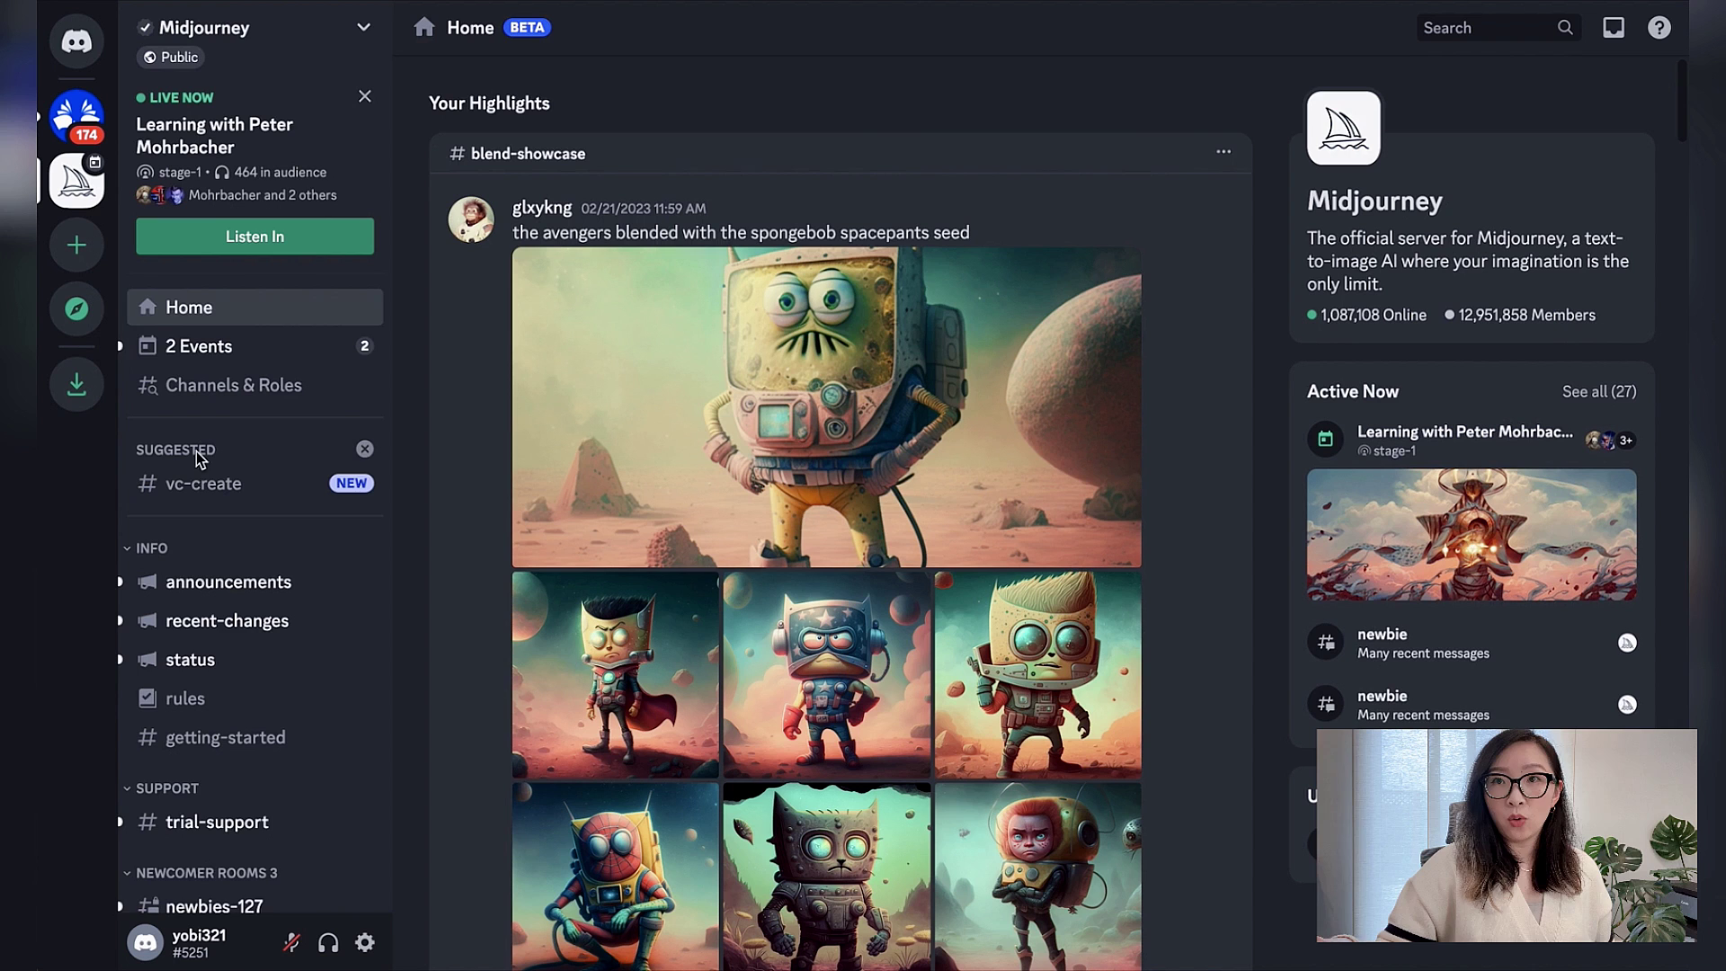
{"action": "scroll", "coordinate": [195, 484], "scroll_direction": "down", "scroll_amount": 1}
{"action": "scroll", "coordinate": [195, 484], "scroll_direction": "down", "scroll_amount": 2}
{"action": "scroll", "coordinate": [195, 484], "scroll_direction": "down", "scroll_amount": 1}
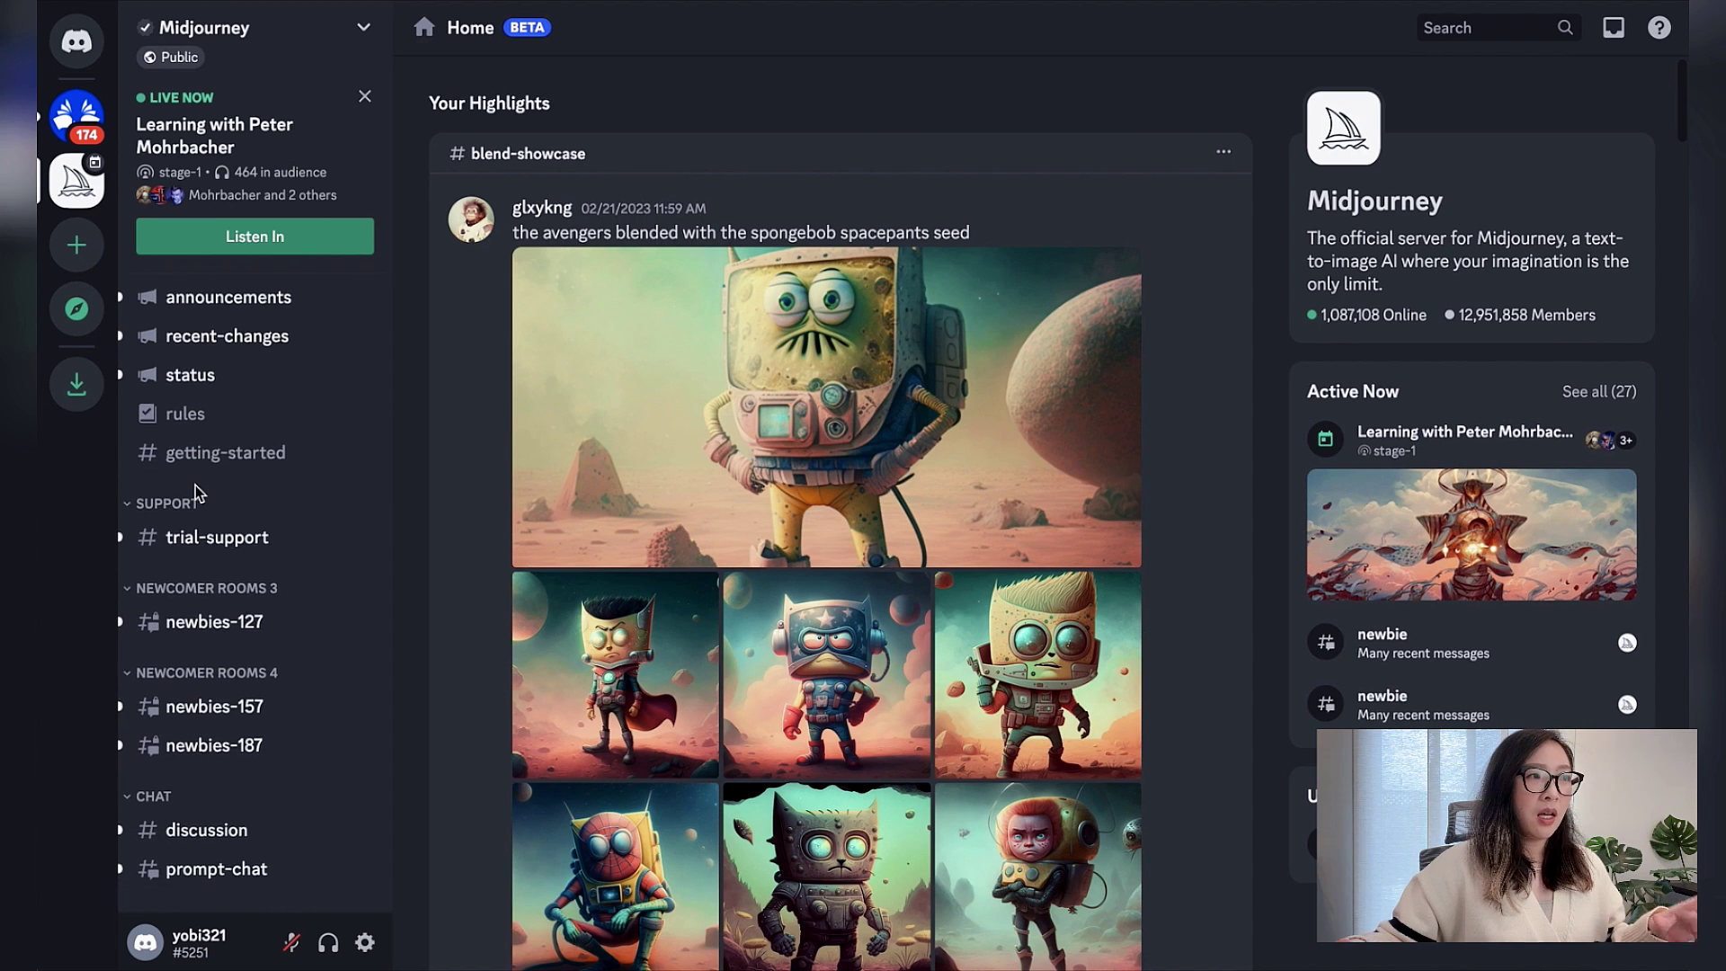
{"action": "scroll", "coordinate": [195, 484], "scroll_direction": "up", "scroll_amount": 2}
{"action": "scroll", "coordinate": [196, 485], "scroll_direction": "up", "scroll_amount": 1}
{"action": "scroll", "coordinate": [195, 484], "scroll_direction": "down", "scroll_amount": 5}
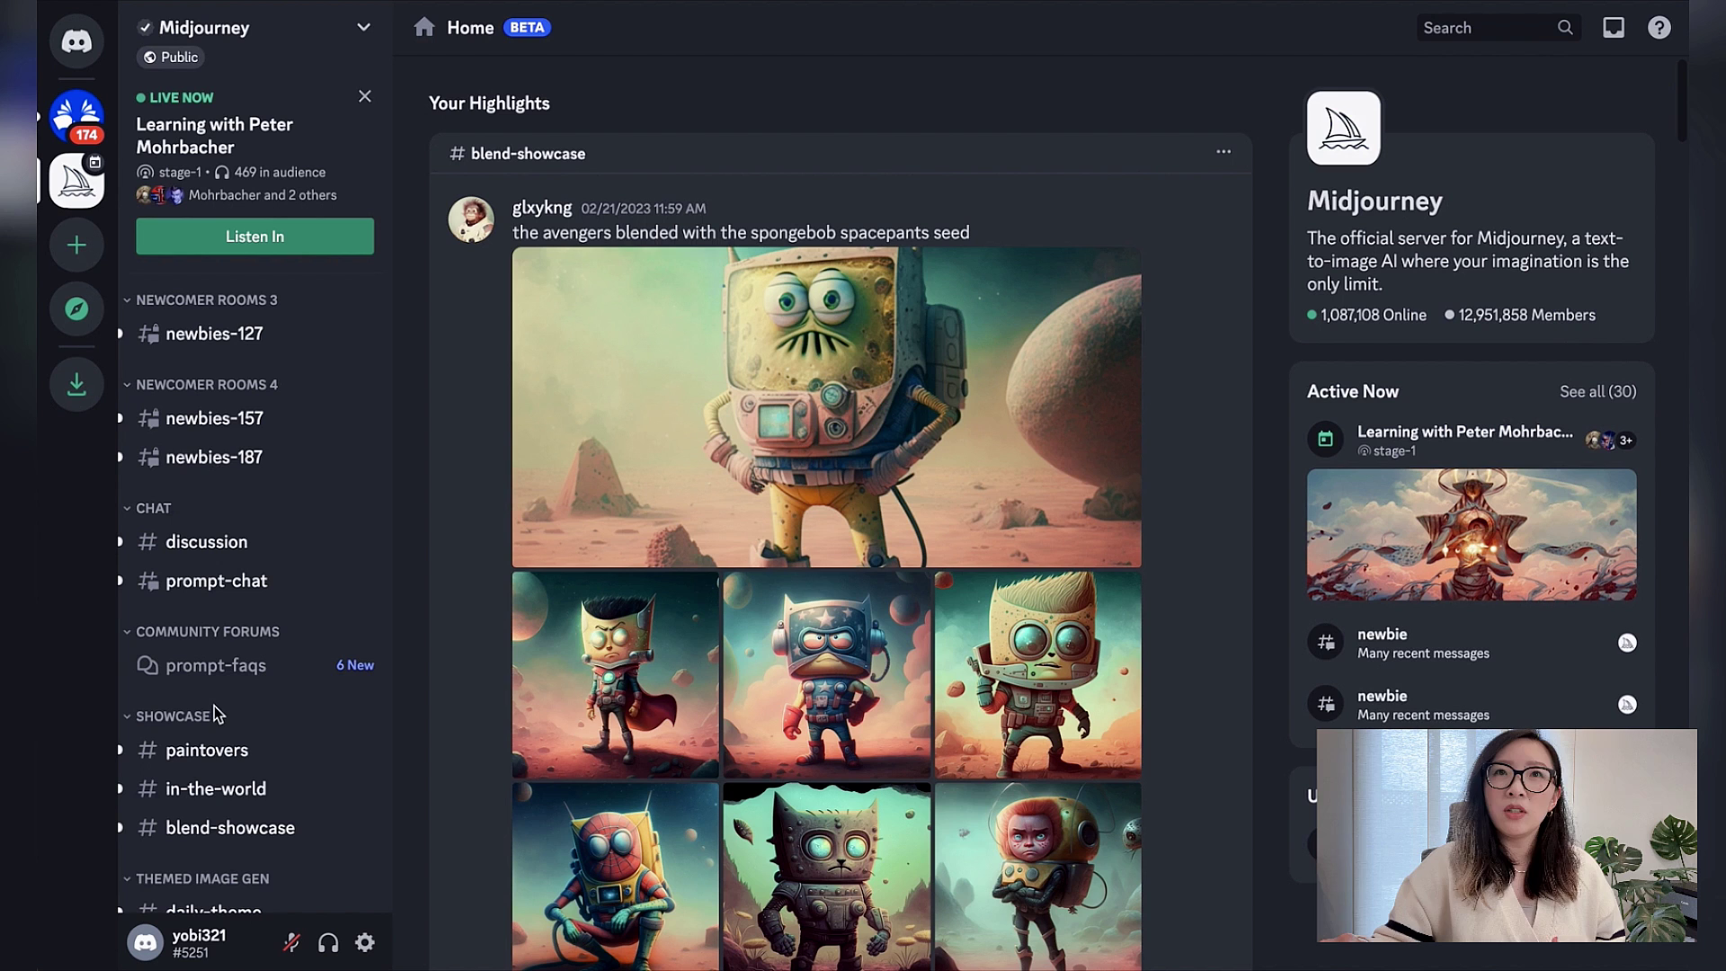
Open #newbies-187 and start an /imagine prompt for 'a dog wearing purple shirt'.
{"action": "left_click", "coordinate": [207, 460]}
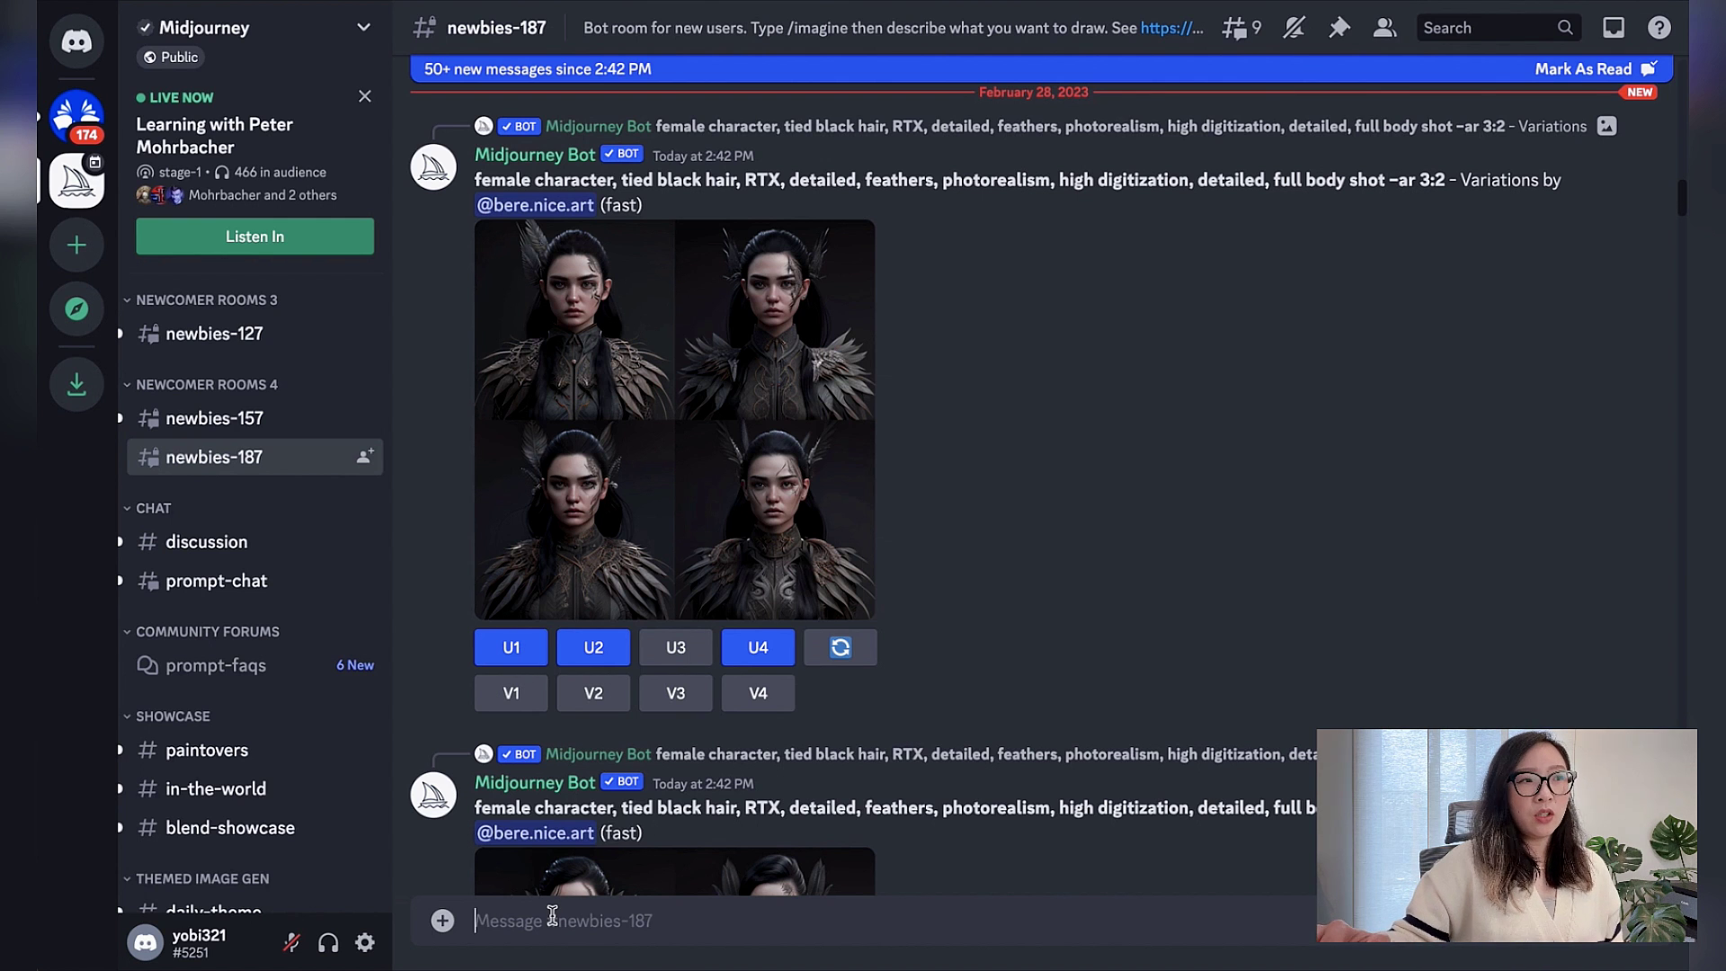
{"action": "type", "text": "/"}
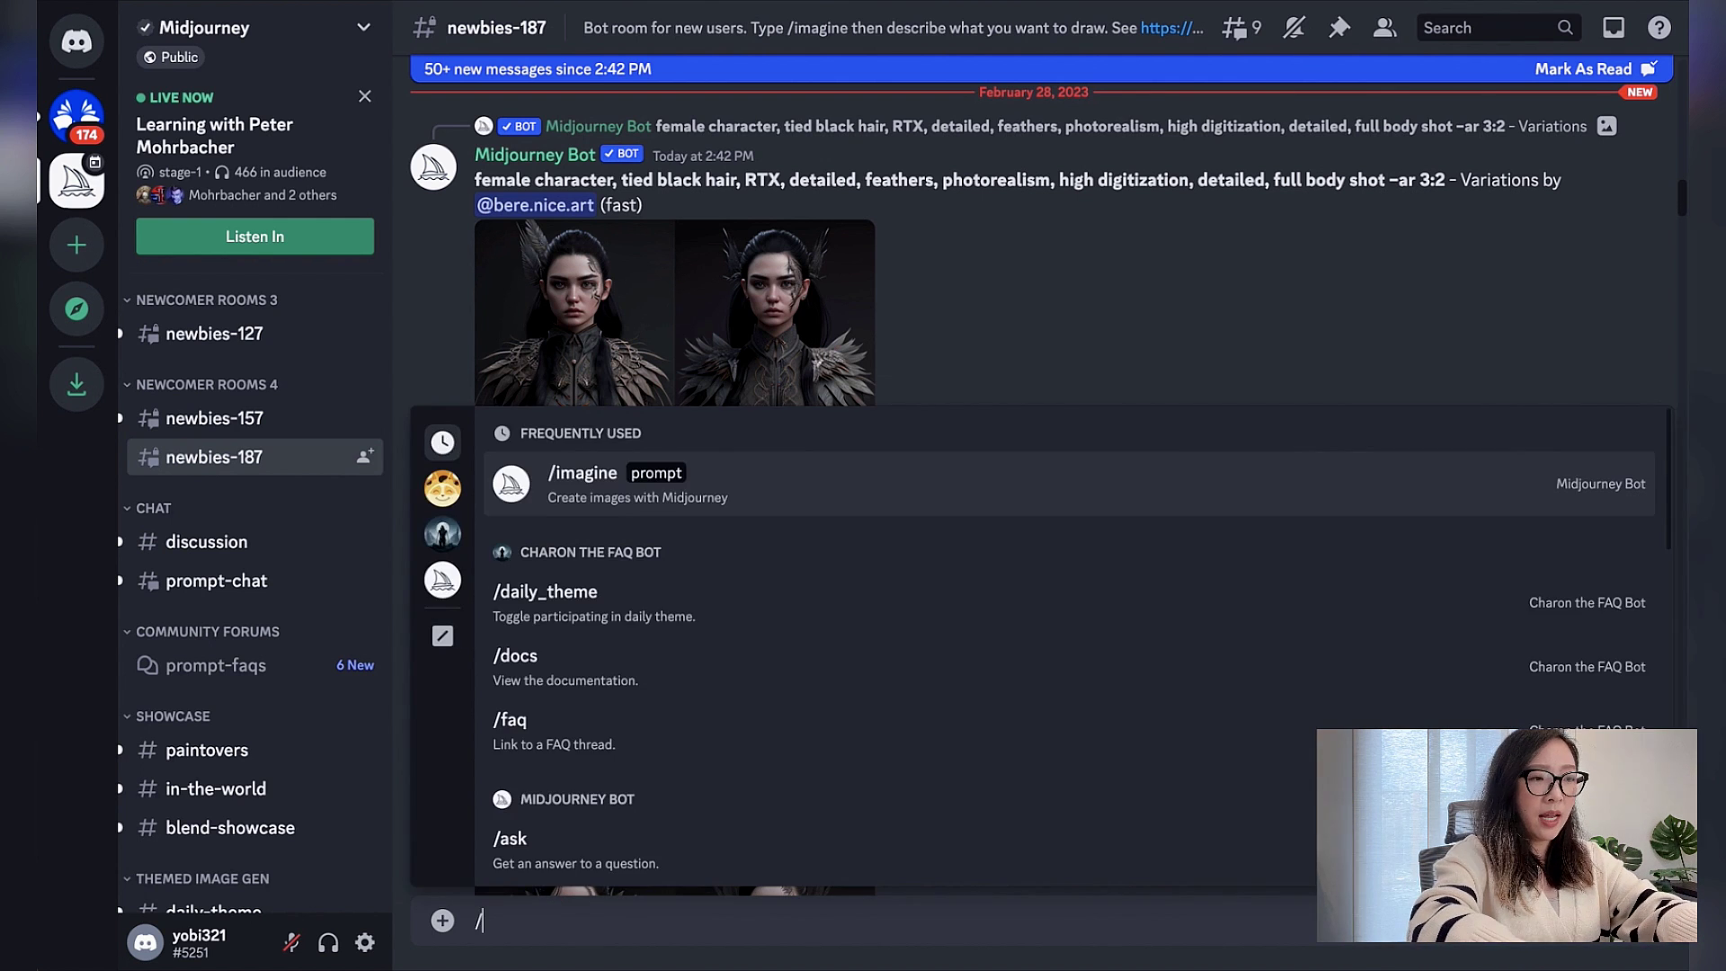
{"action": "type", "text": "imagine"}
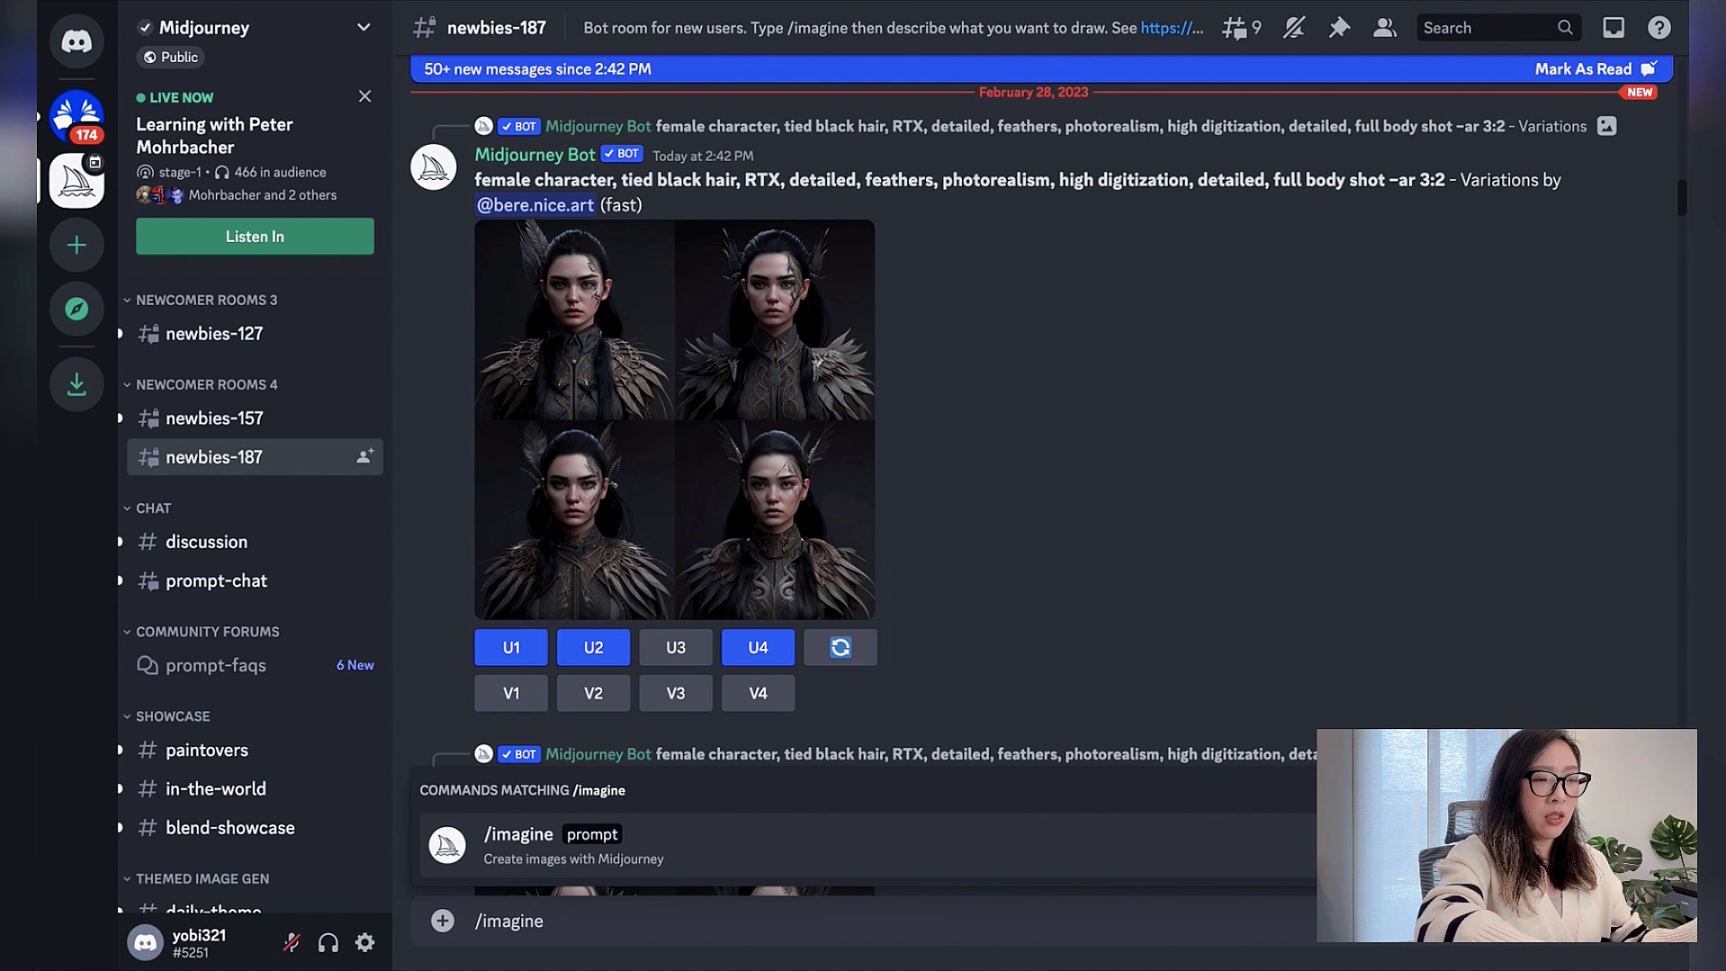
{"action": "key", "text": "Tab"}
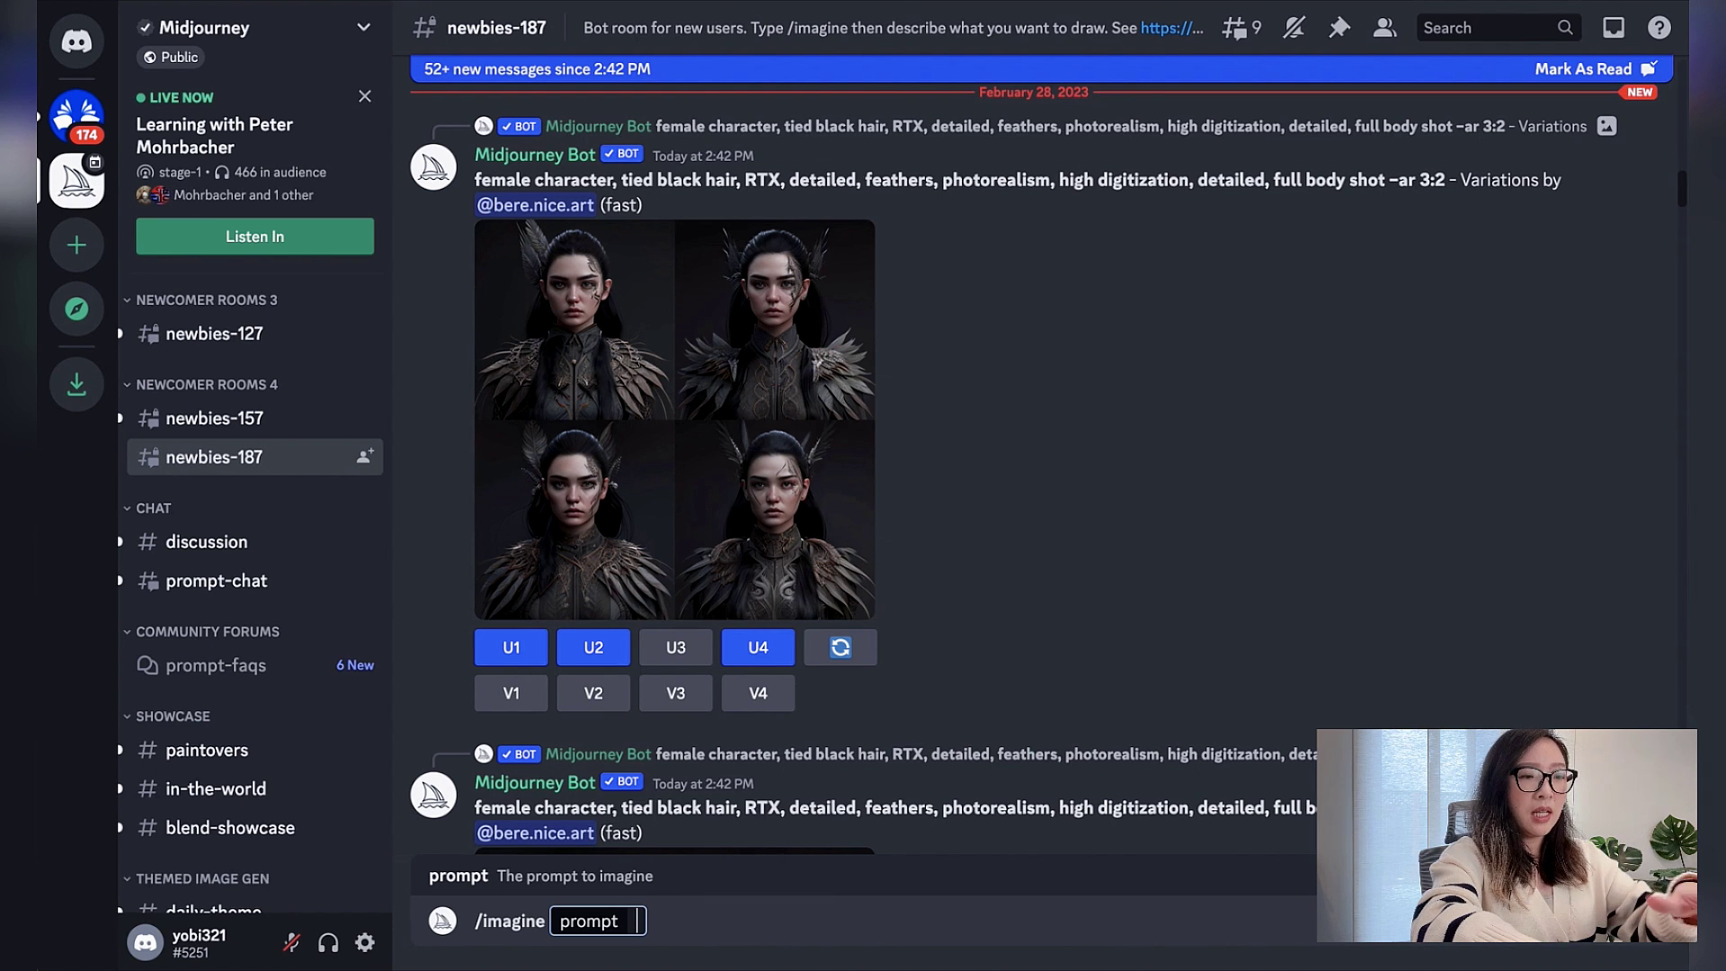
{"action": "type", "text": "a"}
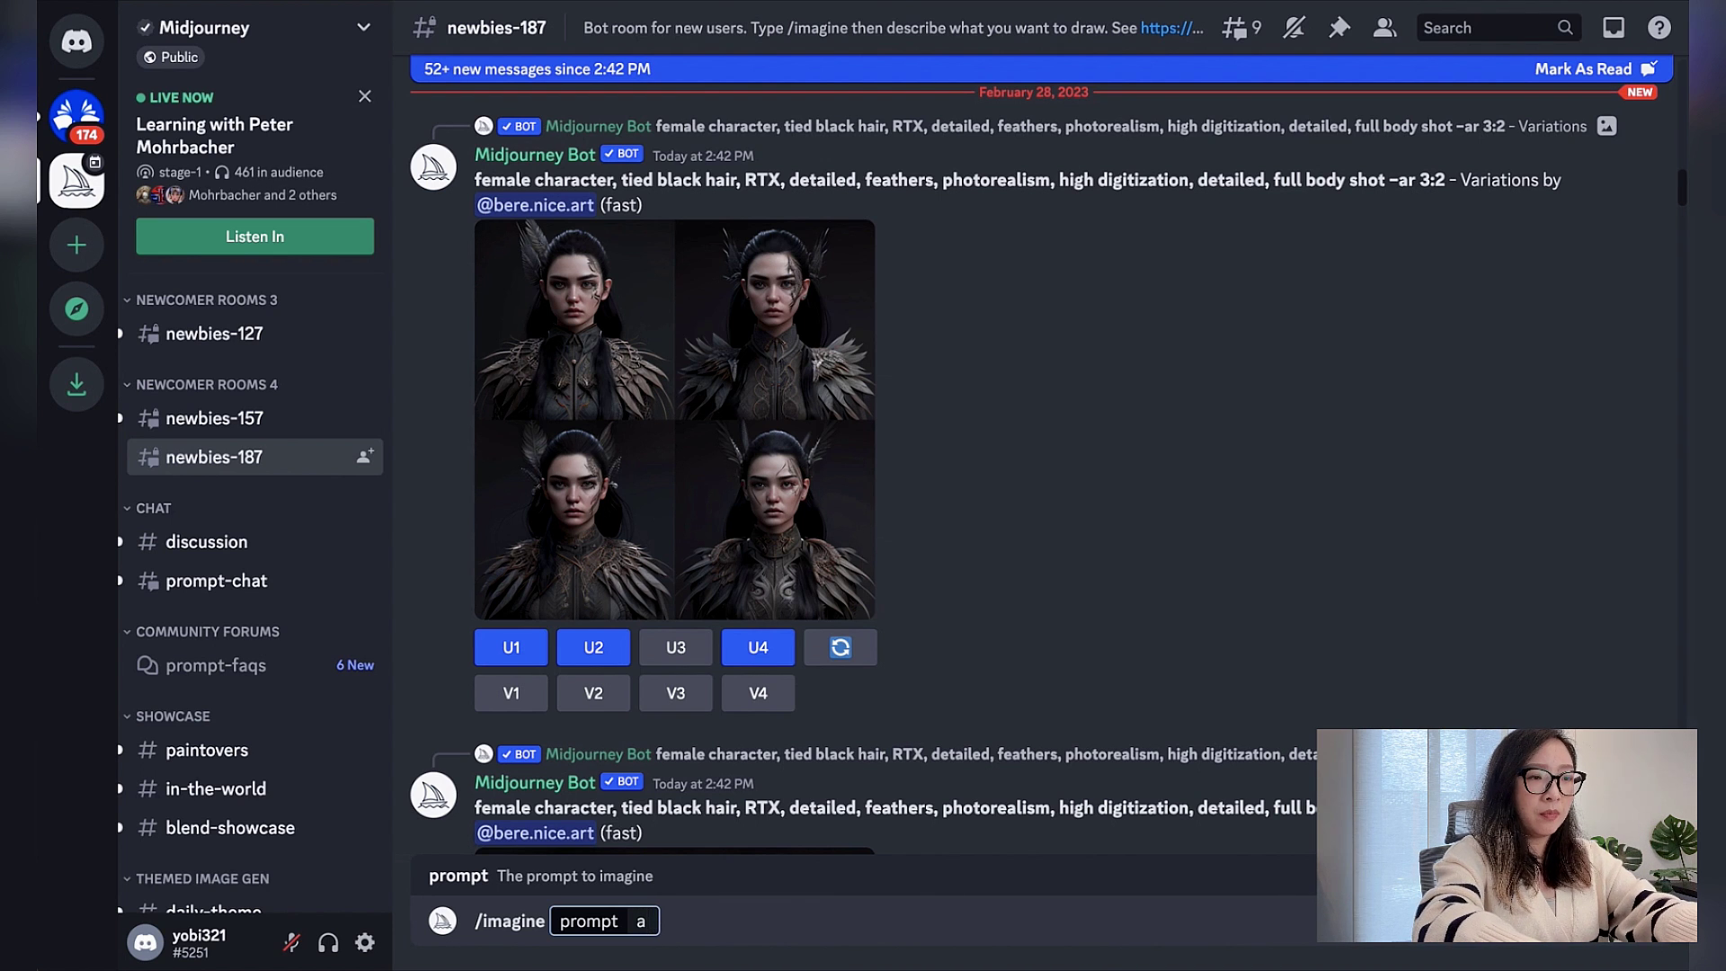
{"action": "type", "text": " dog we"}
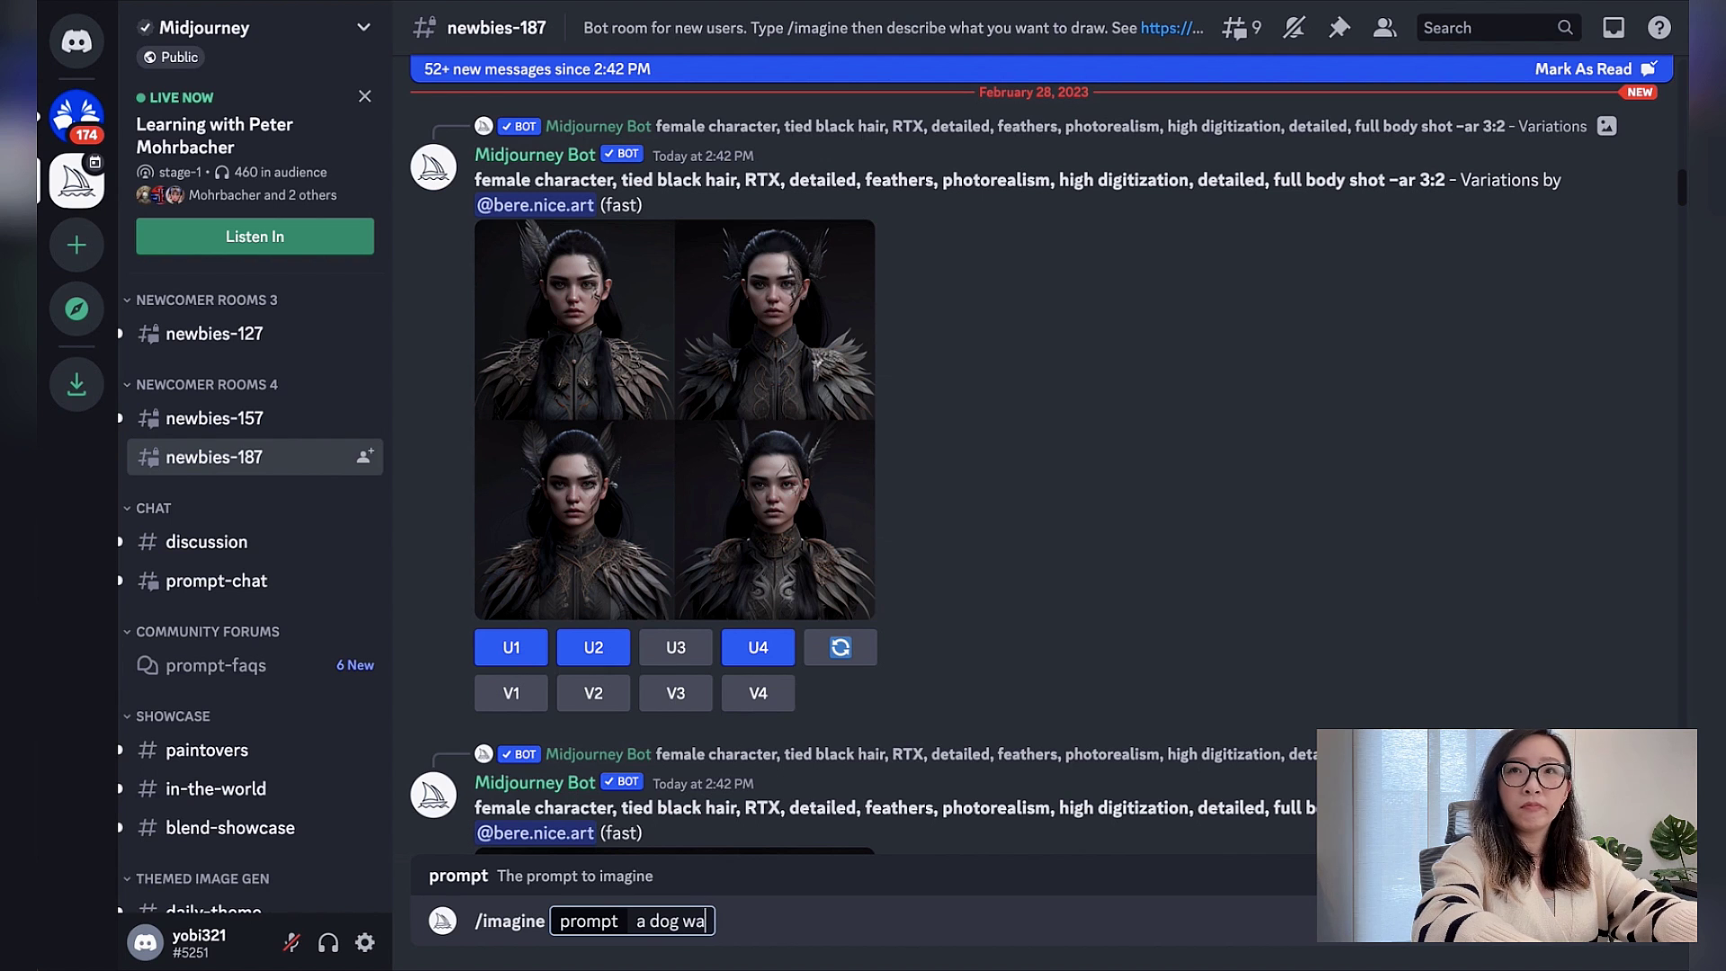
{"action": "type", "text": "aring"}
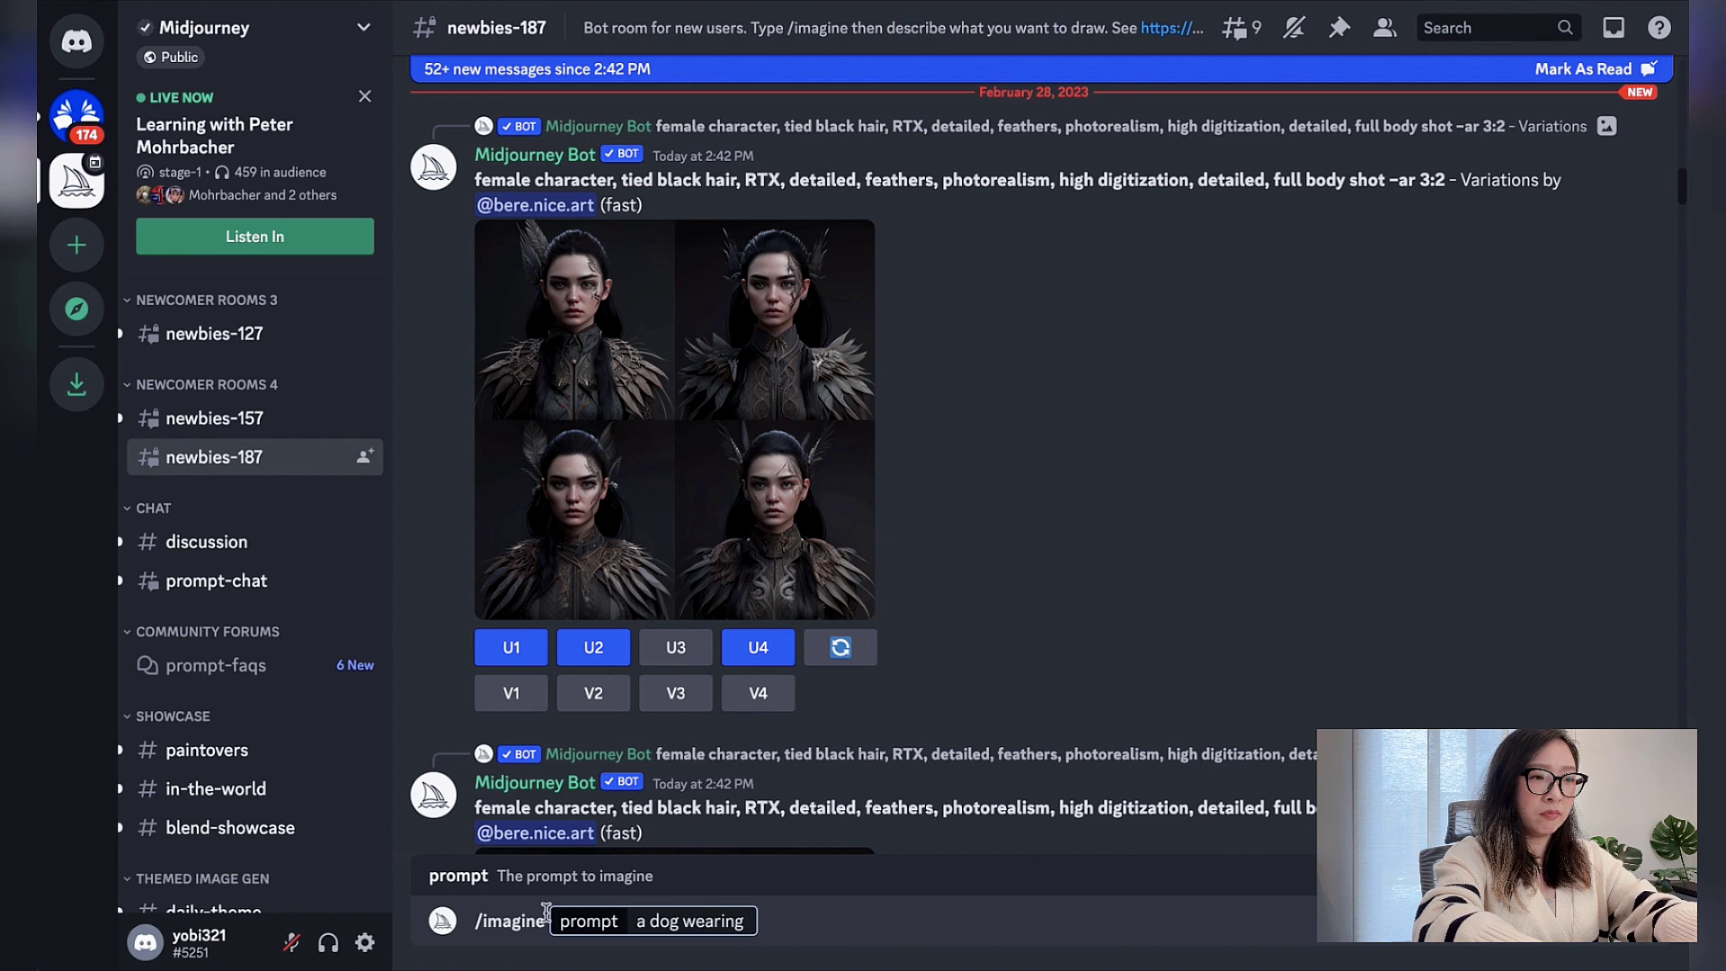
{"action": "type", "text": " purple shirt"}
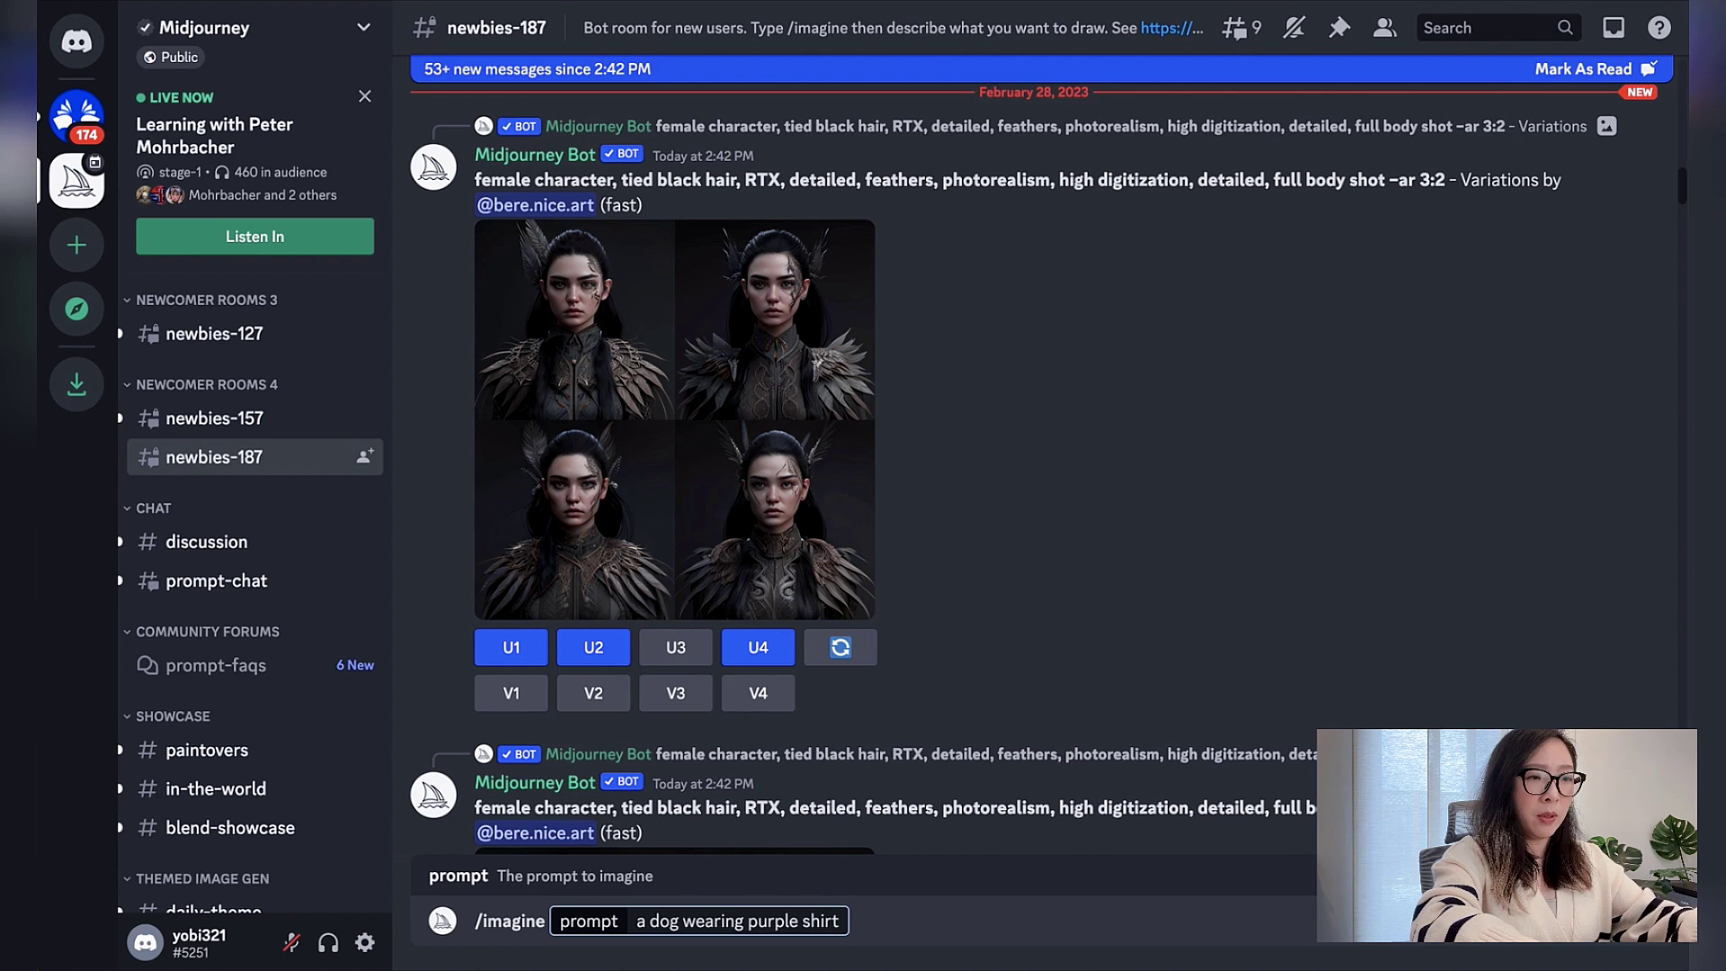
Send the 'a dog wearing purple shirt' prompt and await its four-image grid.
{"action": "key", "text": "Return"}
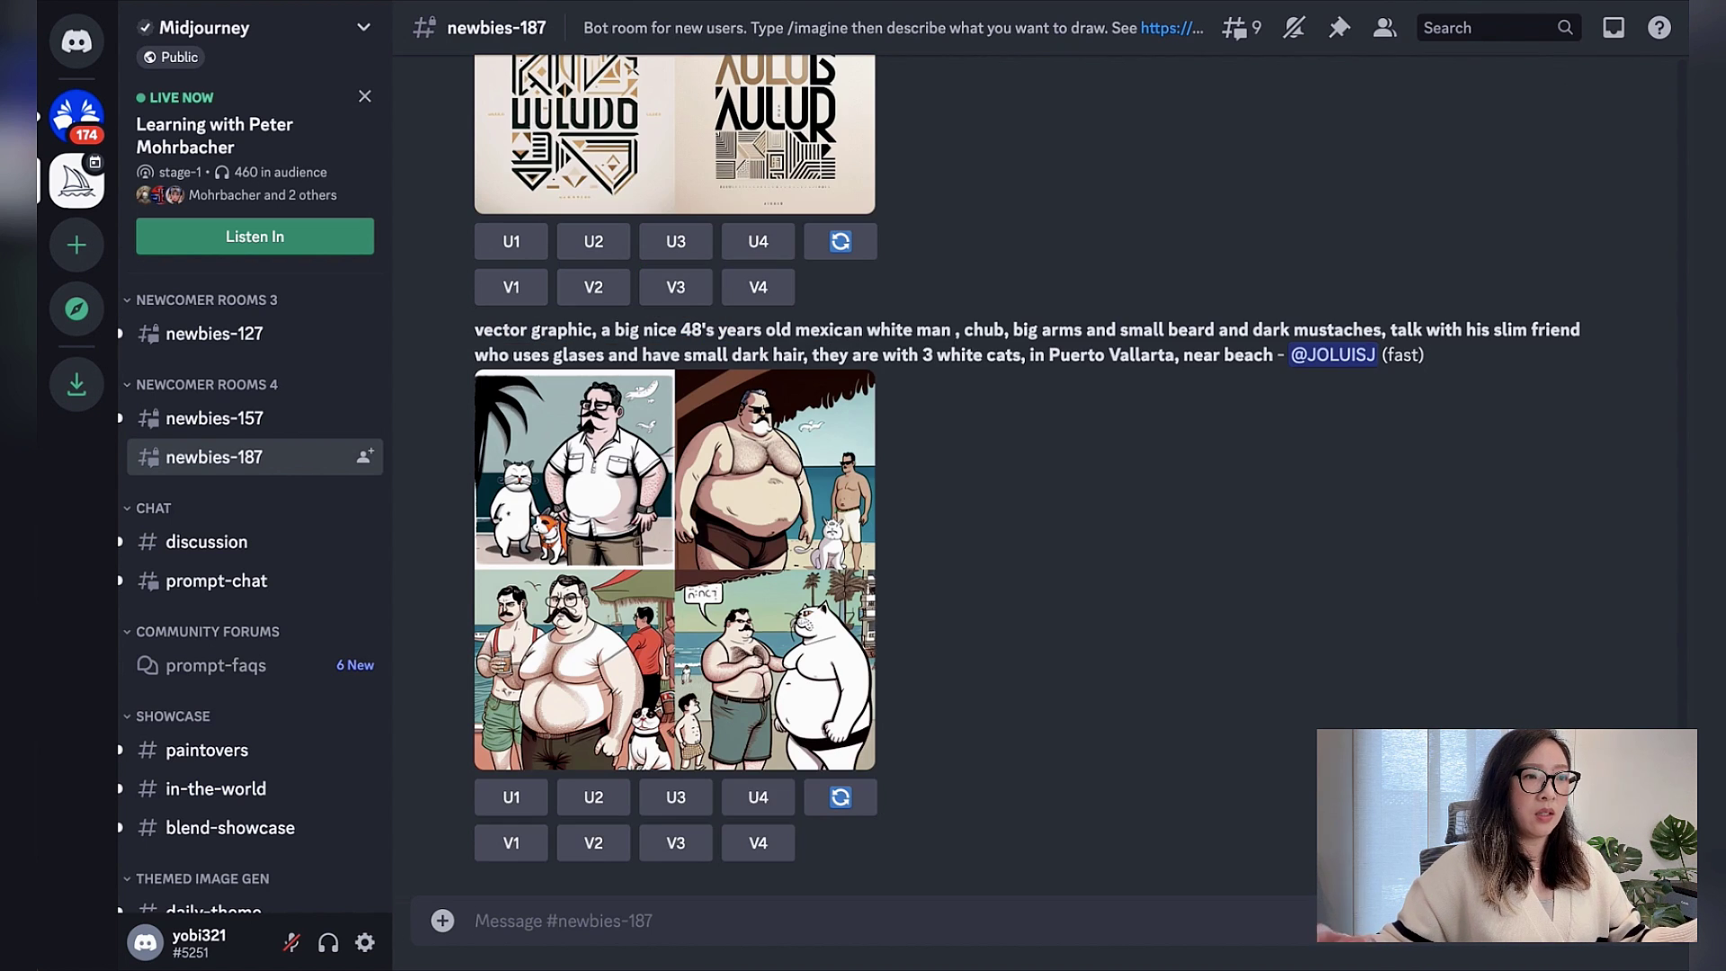
{"action": "scroll", "coordinate": [590, 501], "scroll_direction": "up", "scroll_amount": 10}
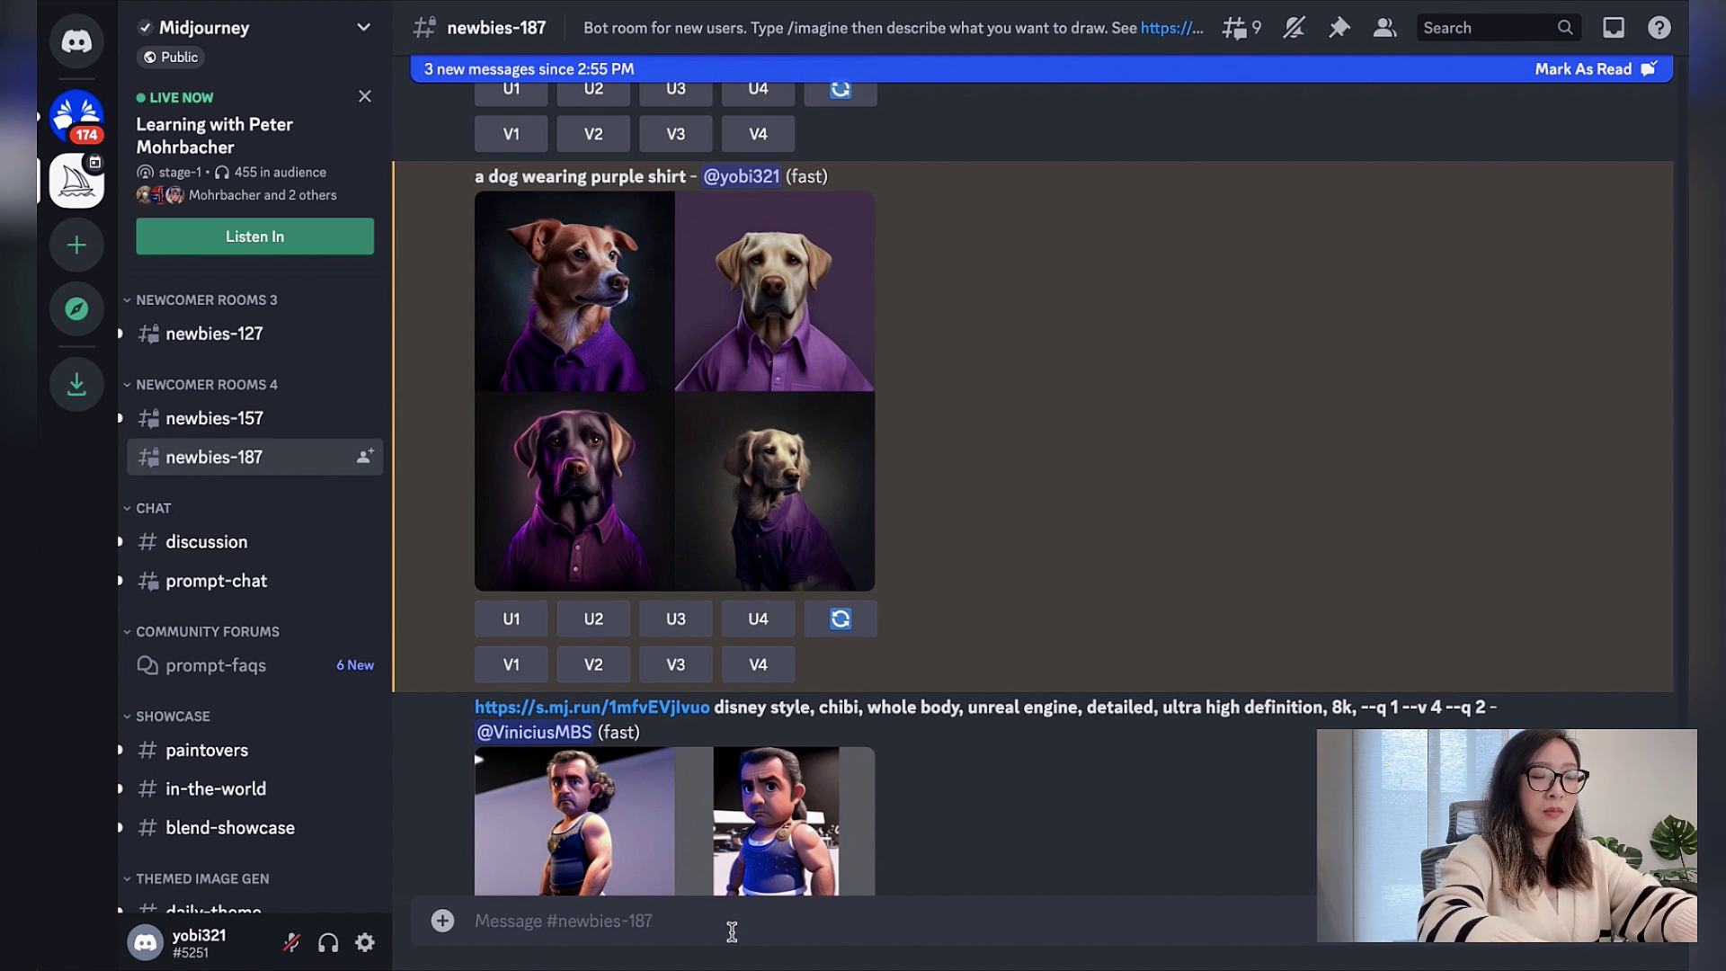
{"action": "type", "text": "/imag"}
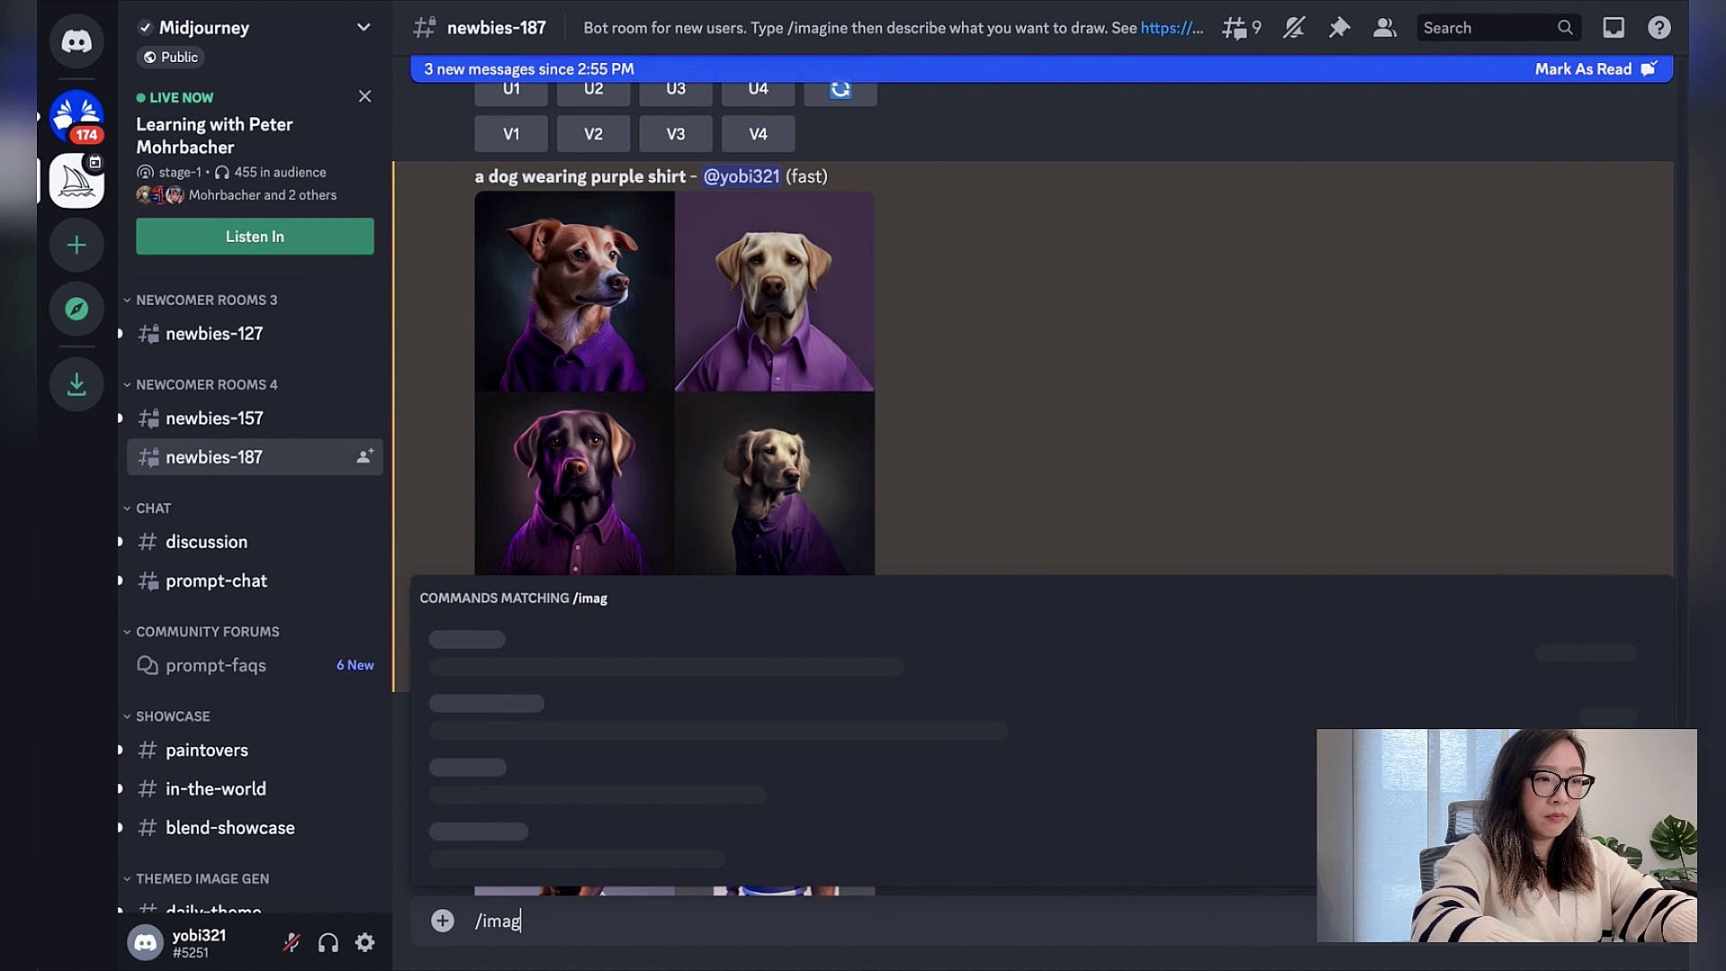
Start an /imagine prompt for a french bulldog in a purple shirt with a rainbow unicorn.
{"action": "key", "text": "Tab"}
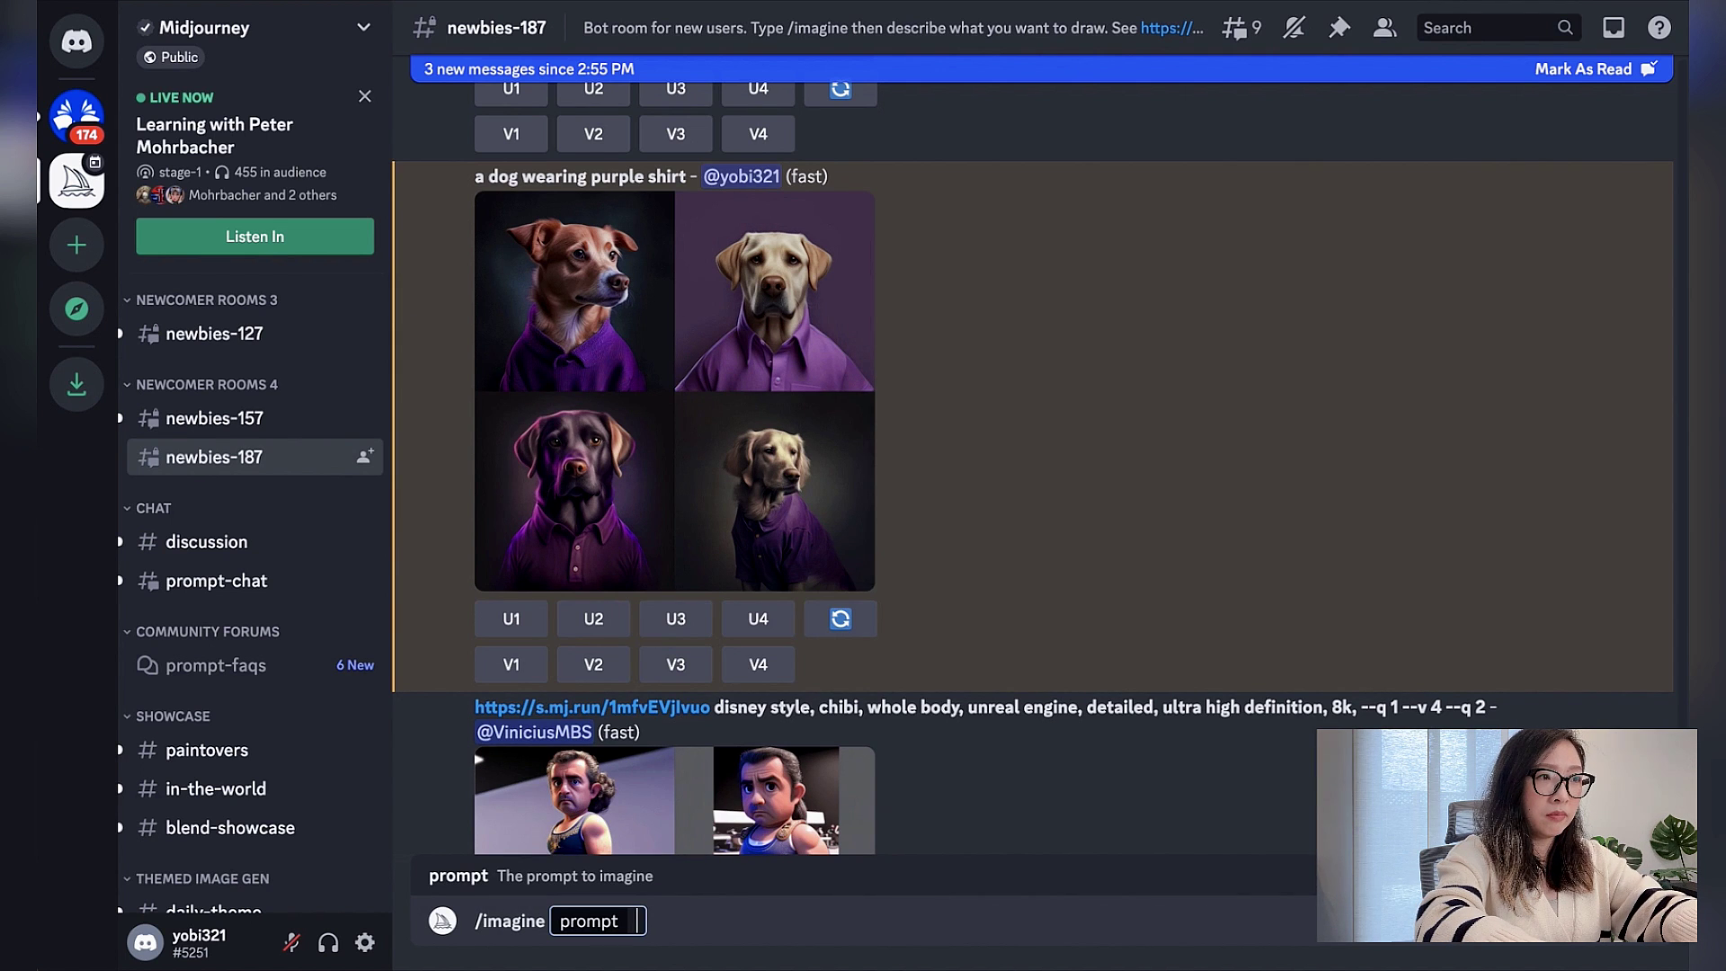
{"action": "type", "text": "a french bulldog wearing"}
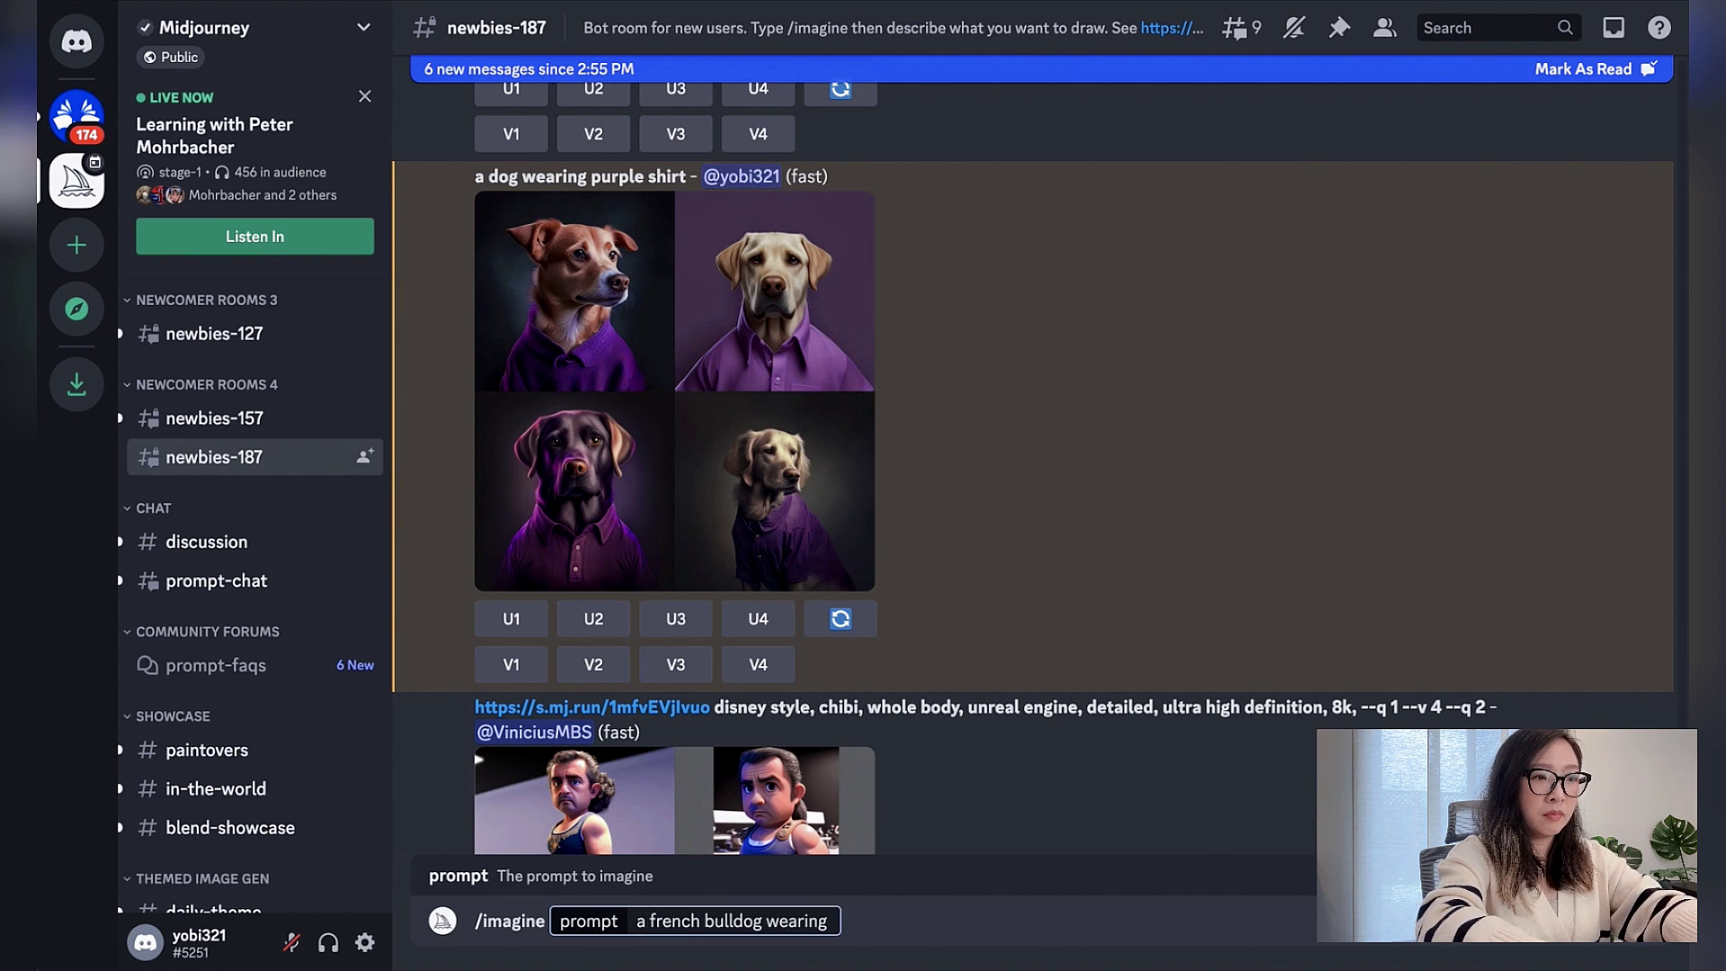
{"action": "type", "text": " purple shirt with rainbow-colored unicorn, with vibrant color and icecrea"}
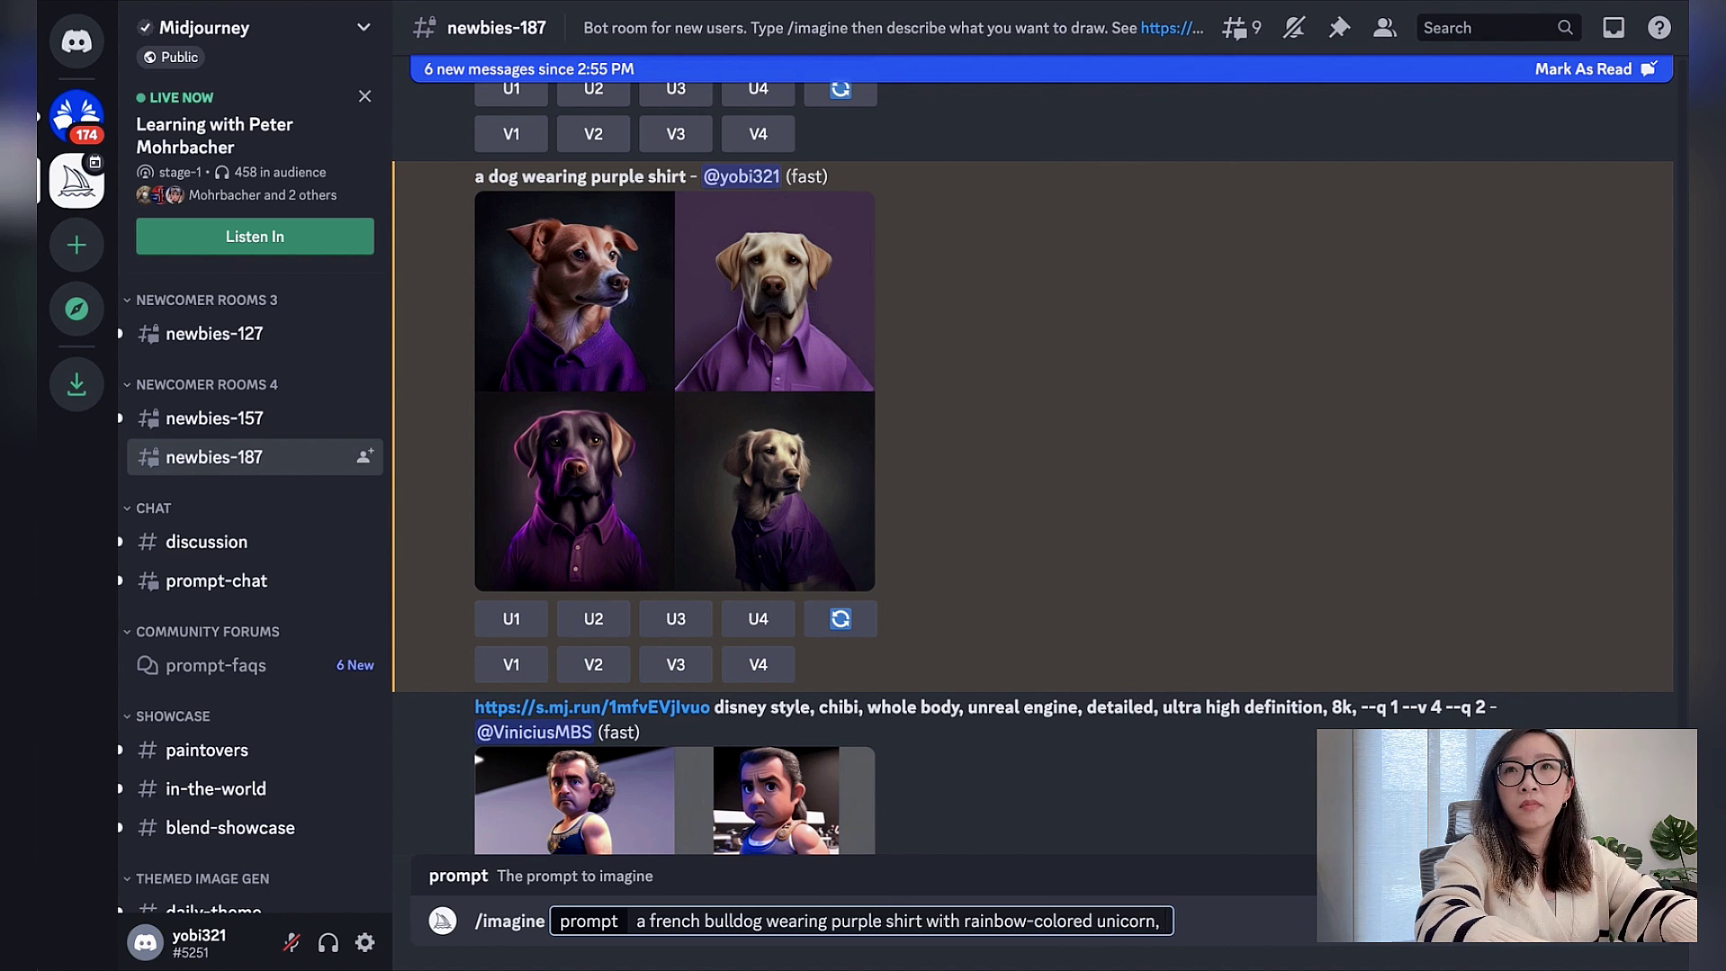
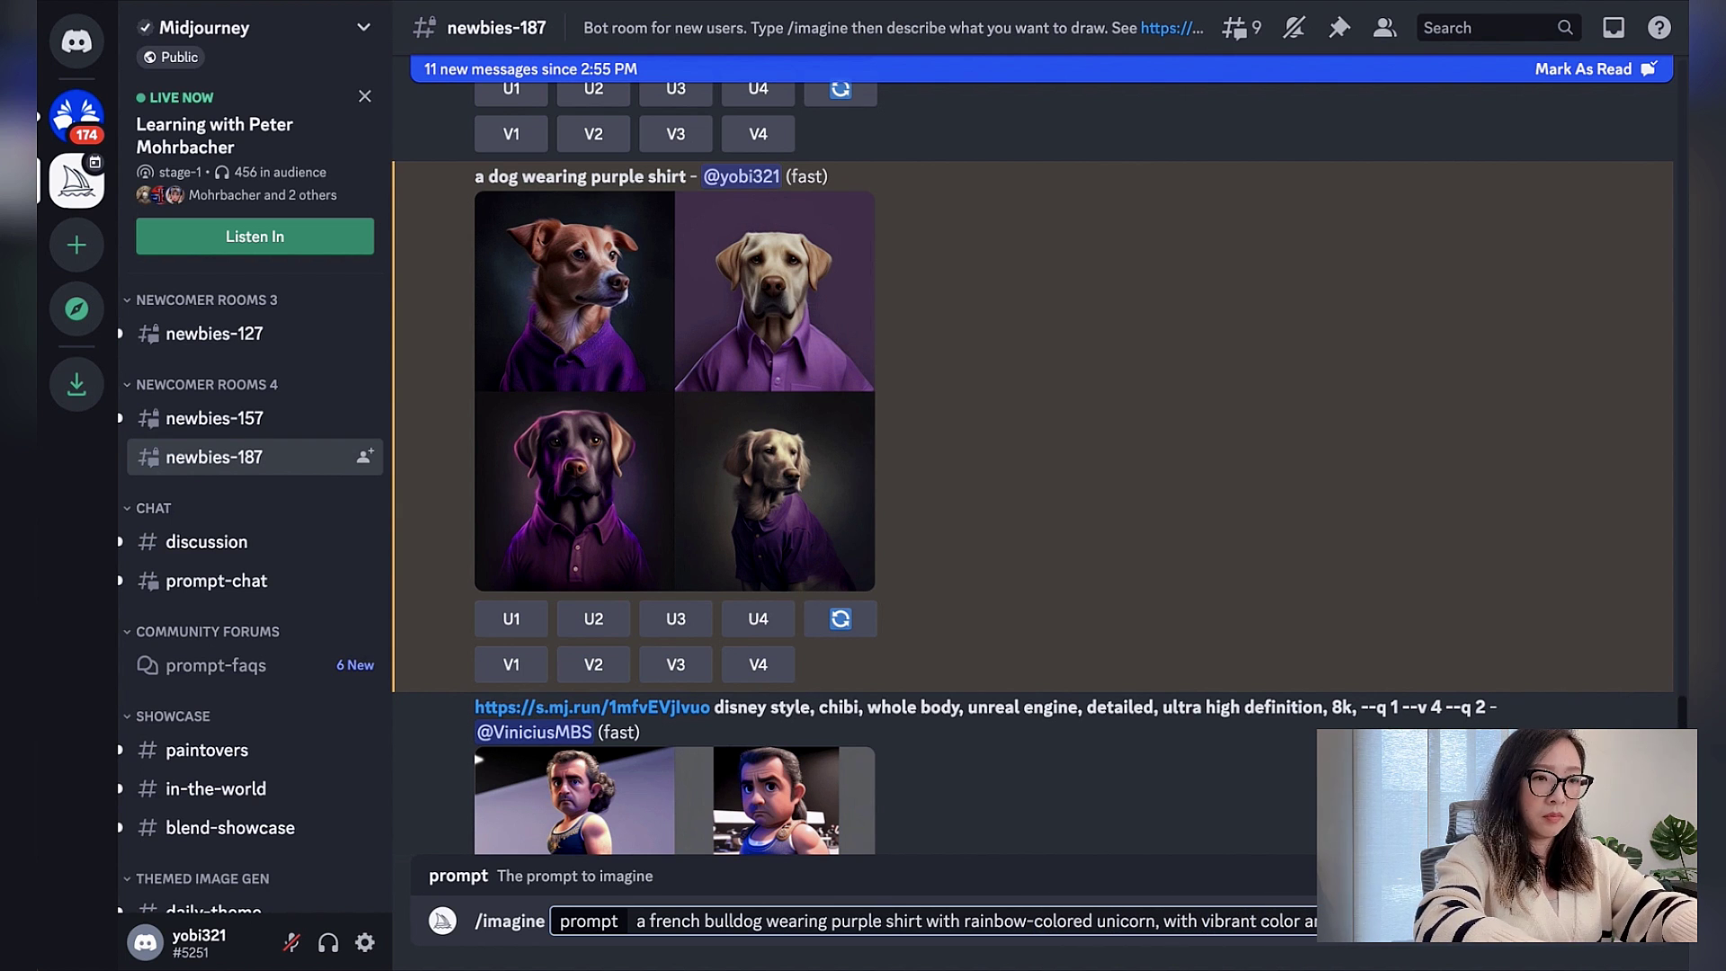
Send the /imagine prompt for anime French bulldogs in purple shirts with unicorns and ice cream.
{"action": "key", "text": "Return"}
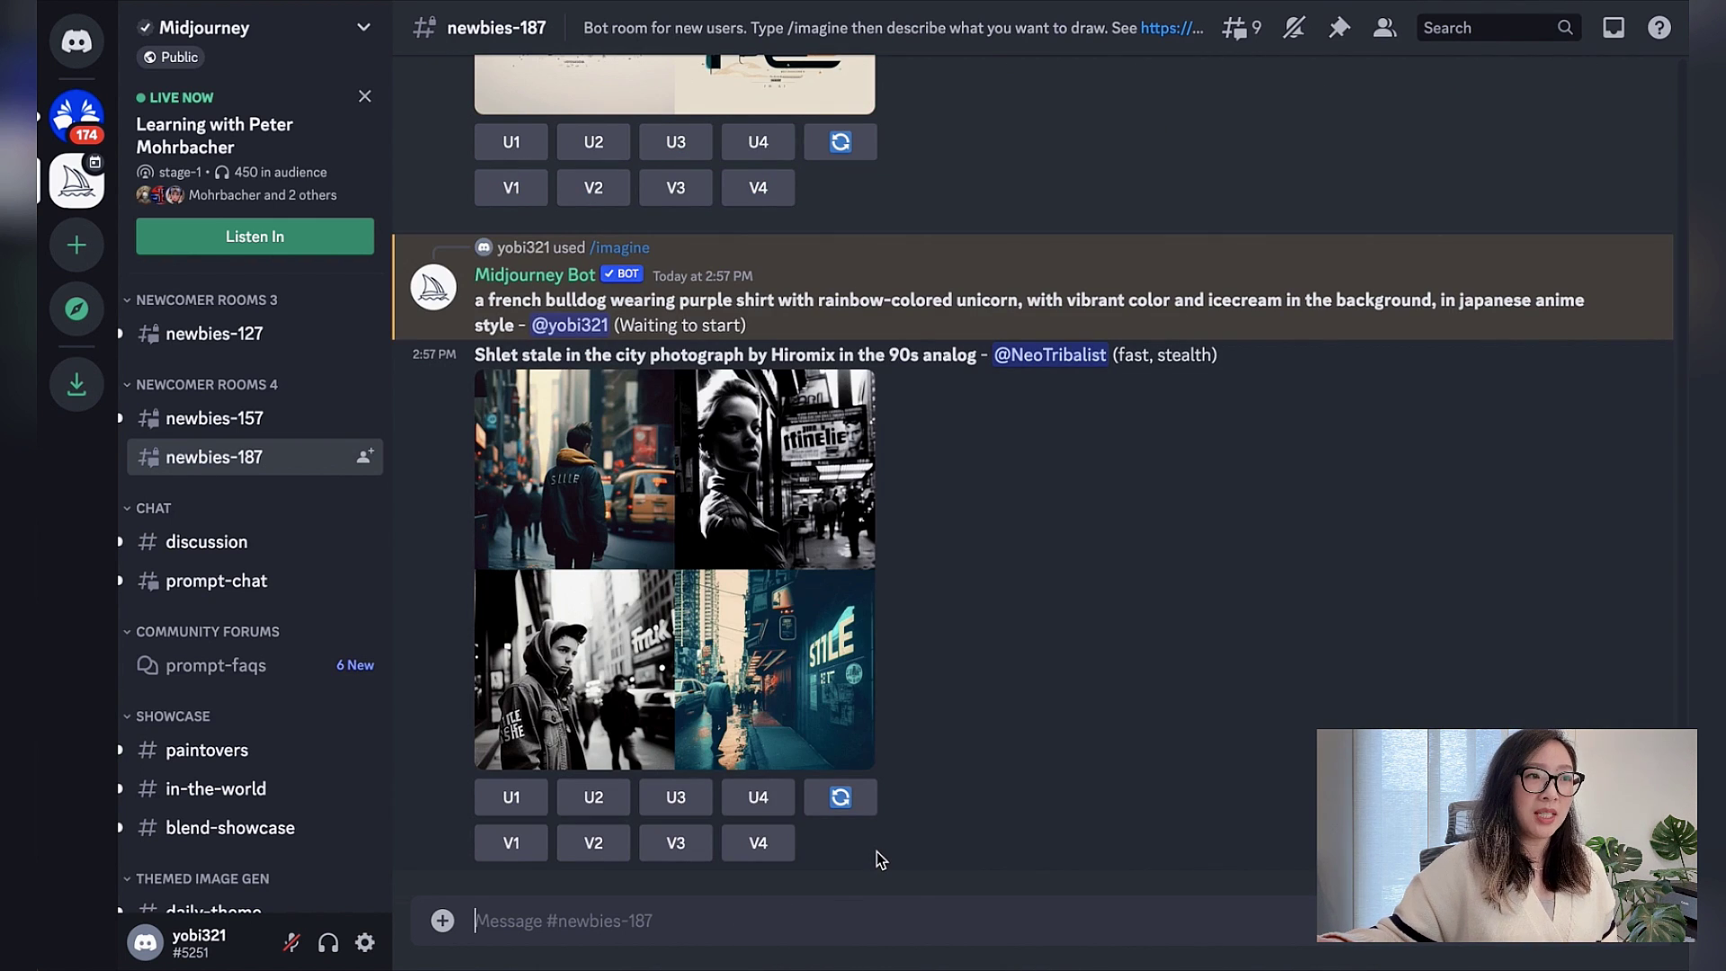
{"action": "mouse_move", "coordinate": [938, 317]}
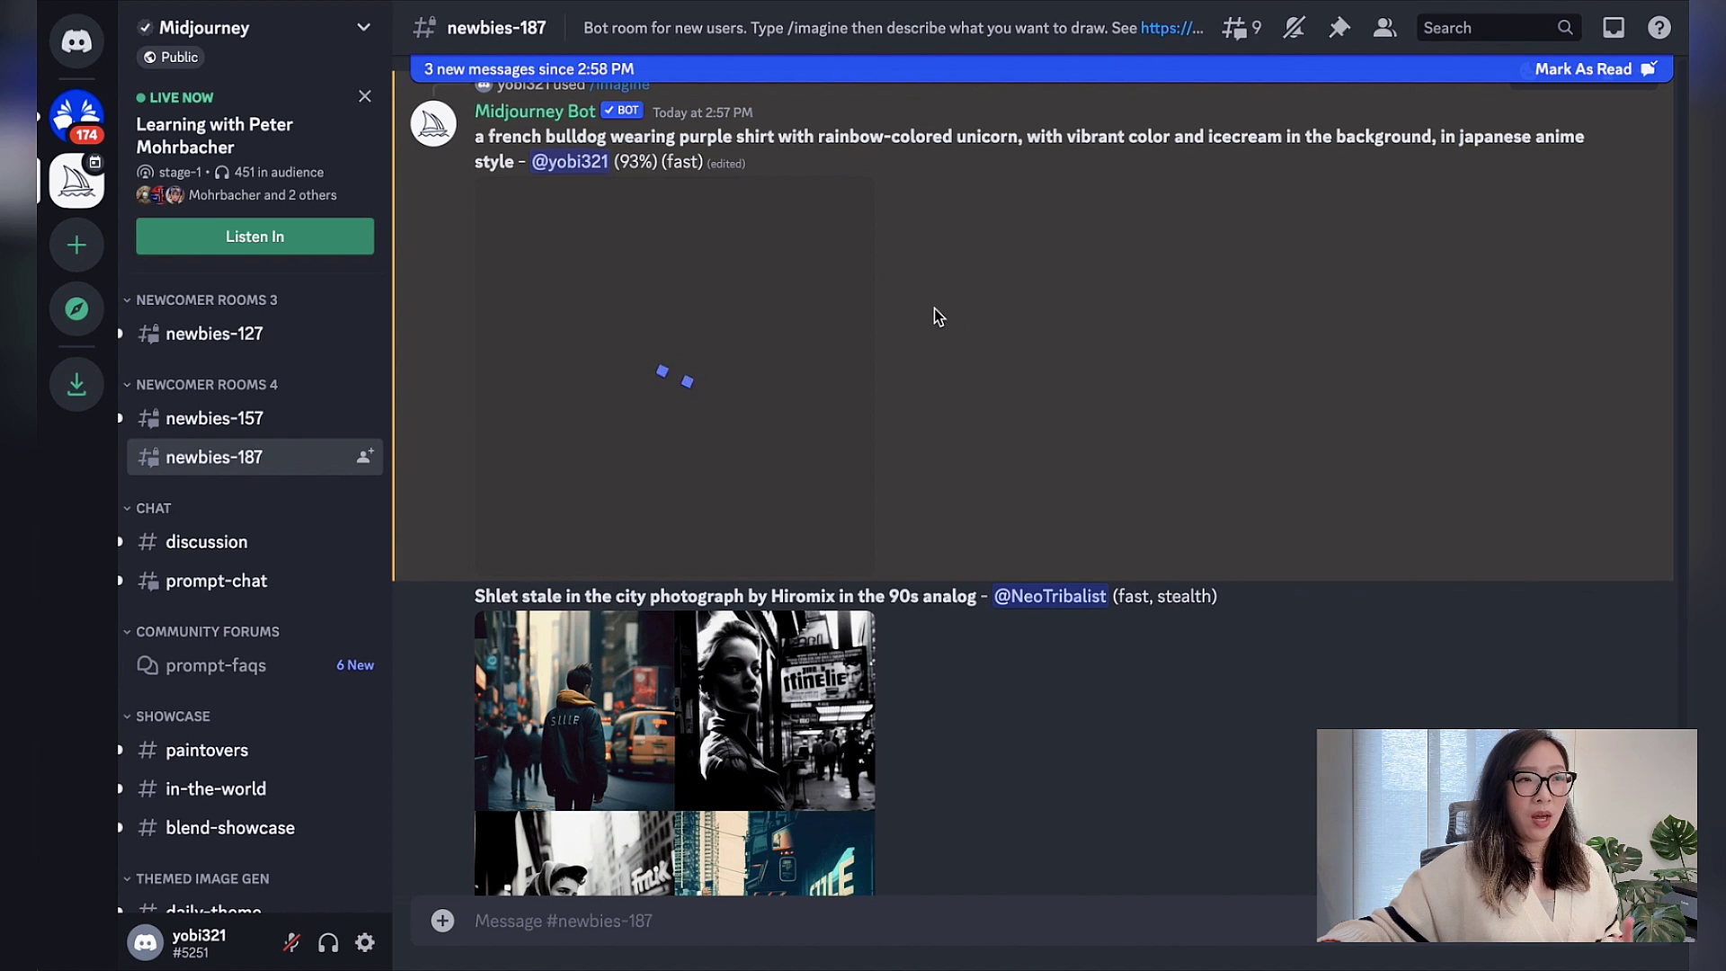
{"action": "scroll", "coordinate": [901, 392], "scroll_direction": "up", "scroll_amount": 2}
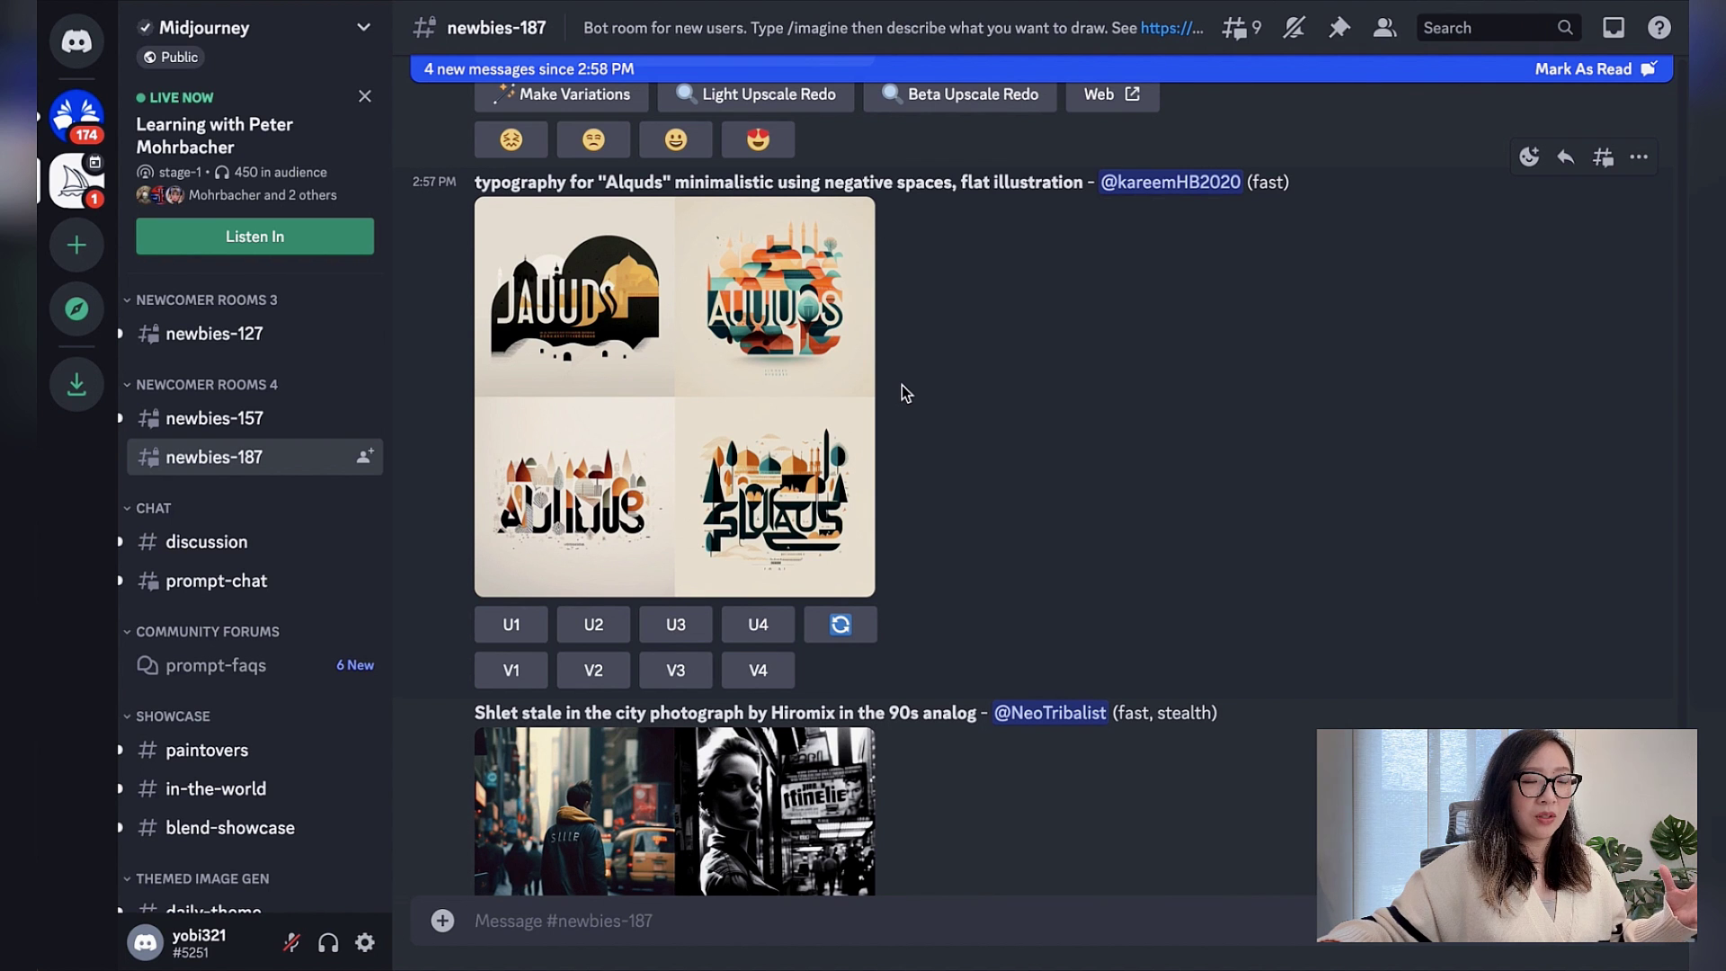
{"action": "scroll", "coordinate": [903, 392], "scroll_direction": "down", "scroll_amount": 1}
{"action": "scroll", "coordinate": [902, 393], "scroll_direction": "down", "scroll_amount": 1}
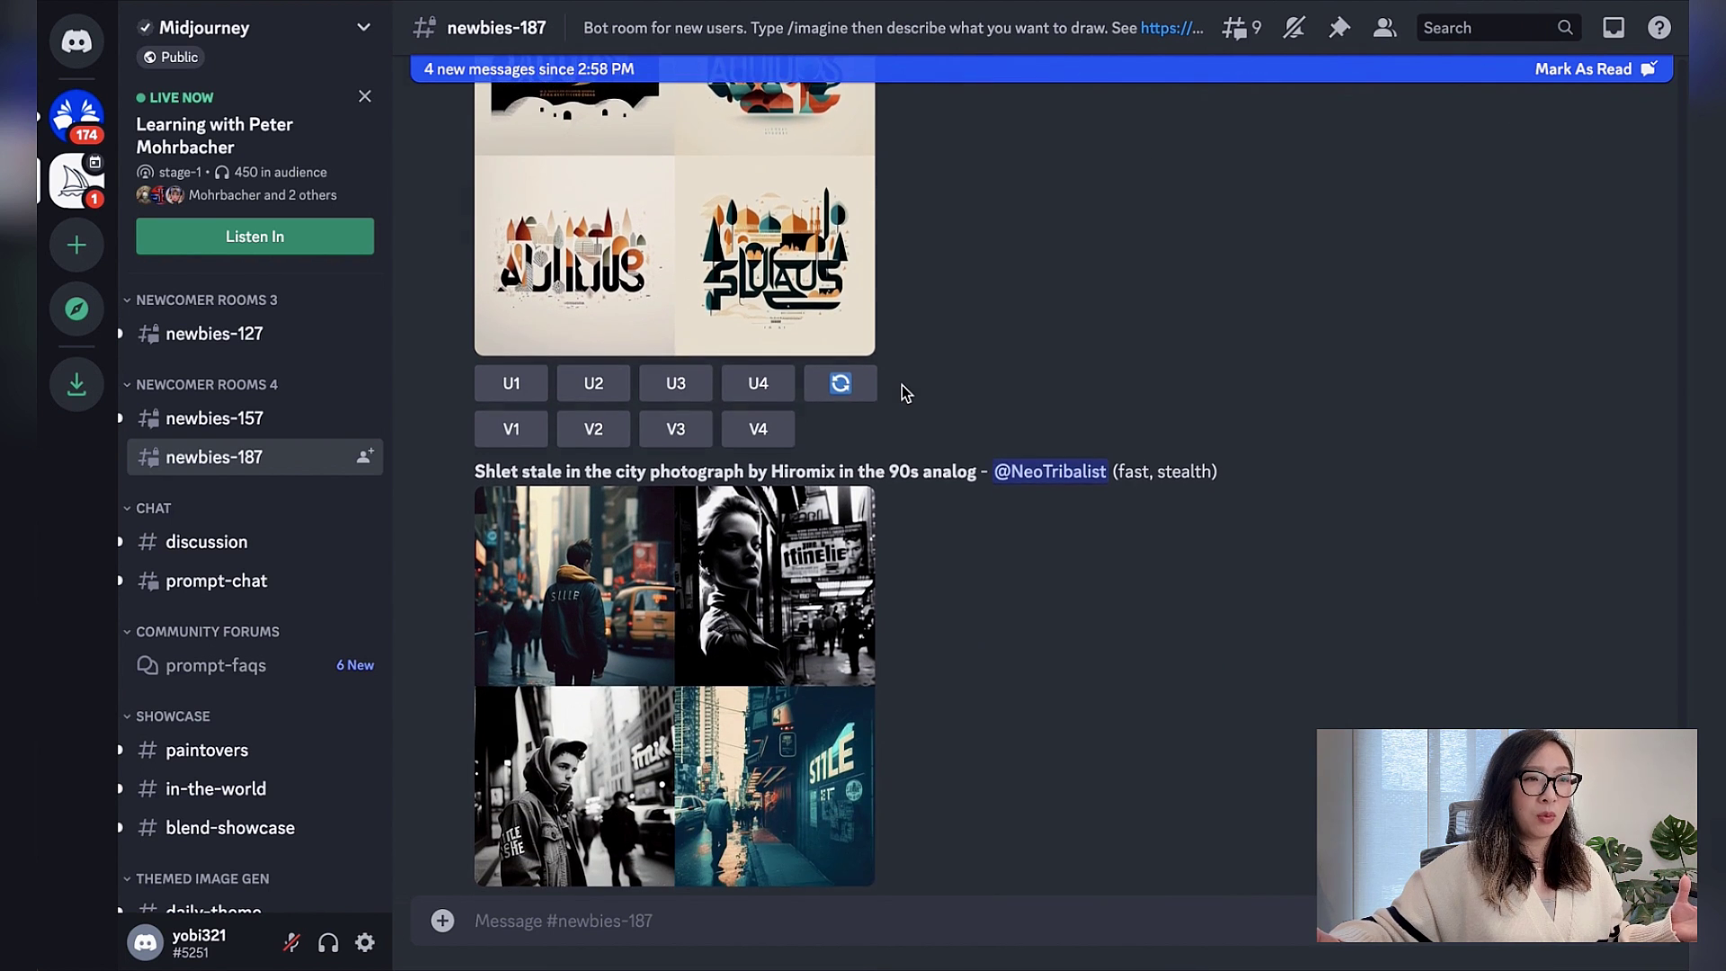
{"action": "scroll", "coordinate": [902, 393], "scroll_direction": "down", "scroll_amount": 2}
{"action": "scroll", "coordinate": [901, 392], "scroll_direction": "down", "scroll_amount": 1}
{"action": "scroll", "coordinate": [901, 393], "scroll_direction": "down", "scroll_amount": 3}
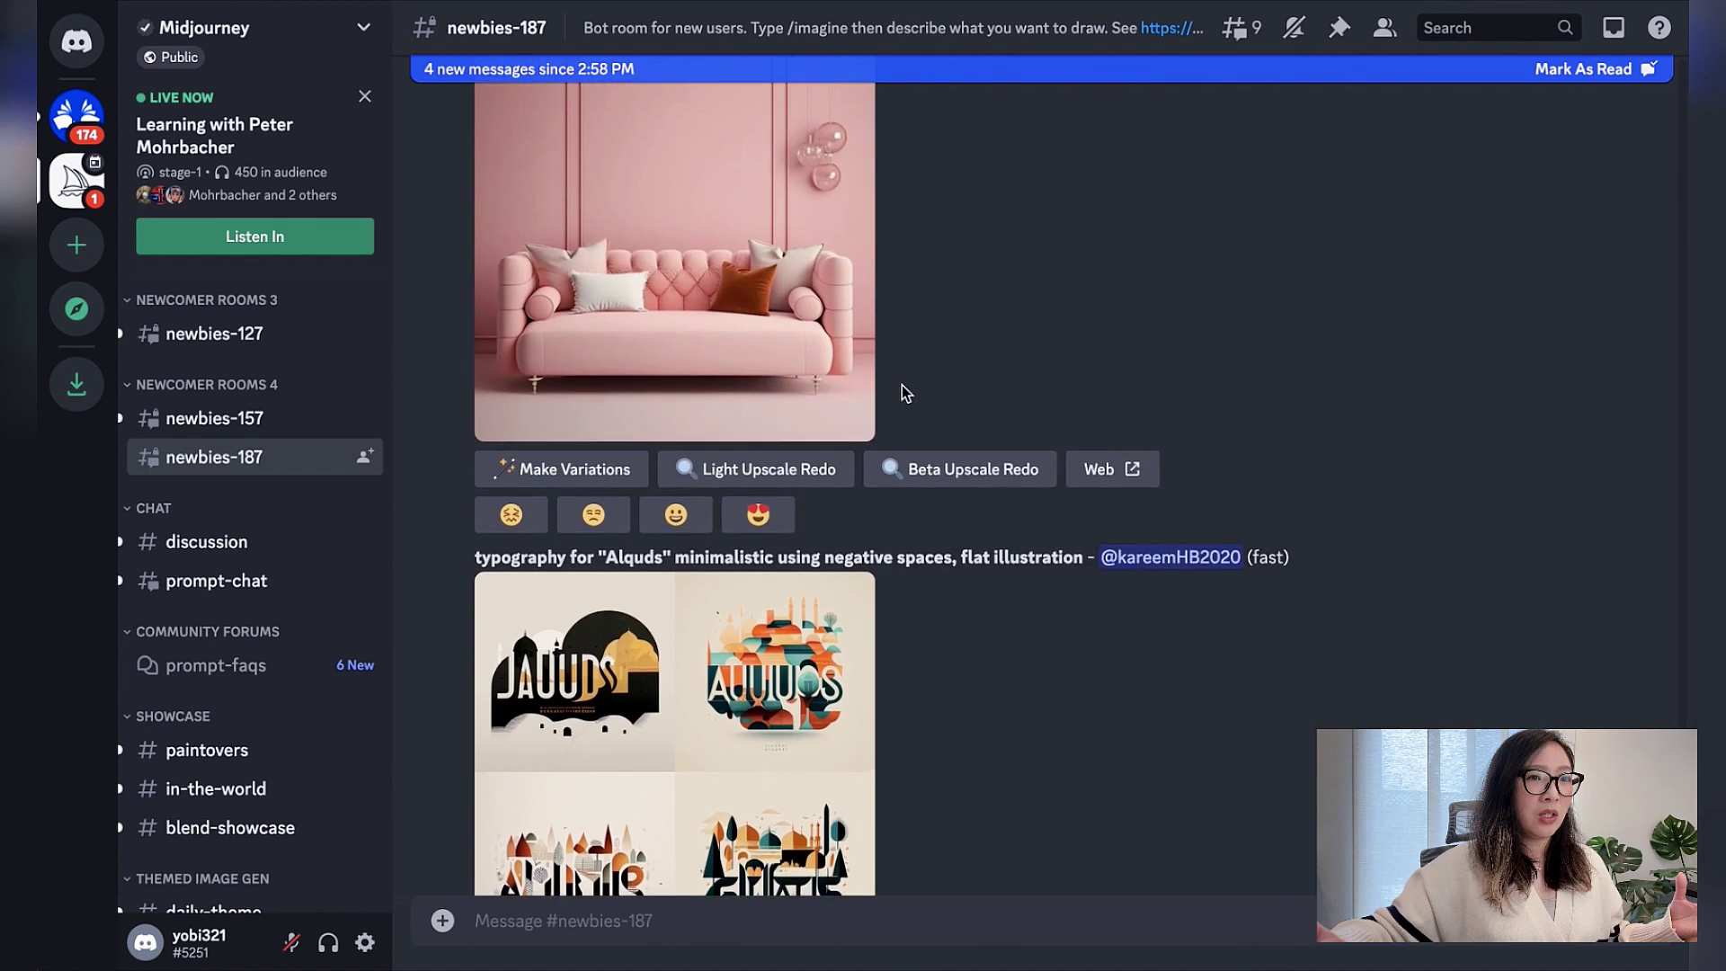
{"action": "scroll", "coordinate": [901, 393], "scroll_direction": "down", "scroll_amount": 3}
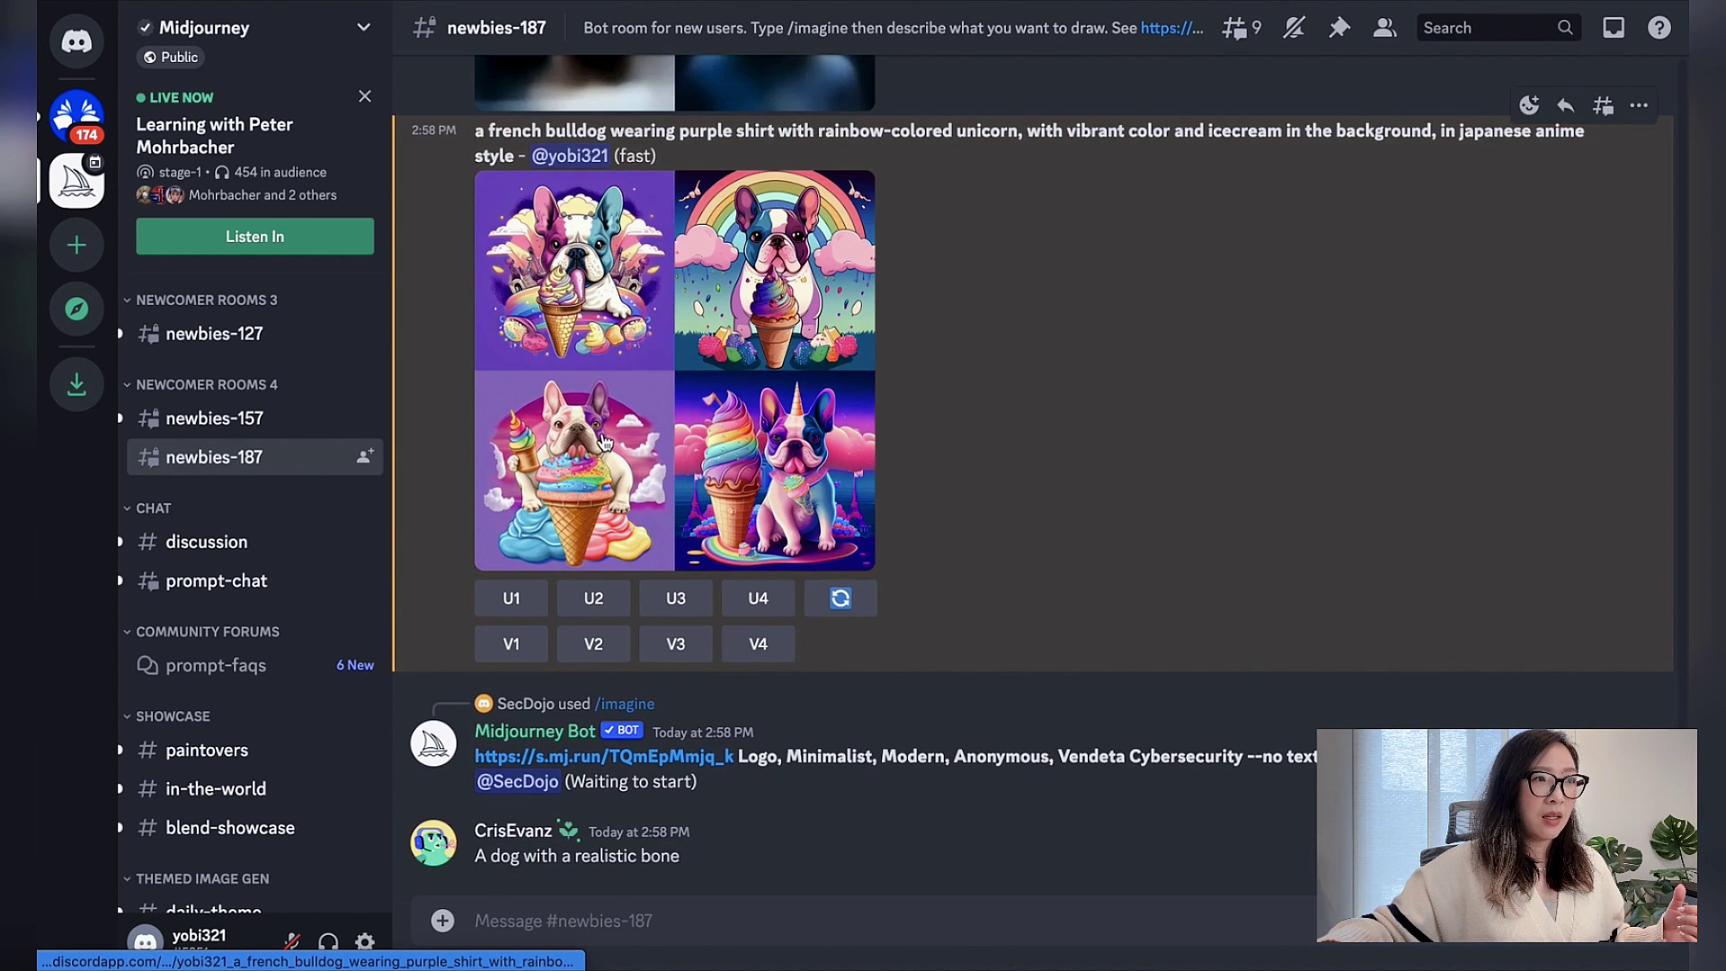
Enlarge the finished four-image grid of anime French bulldogs with unicorns and ice cream.
{"action": "left_click", "coordinate": [607, 429]}
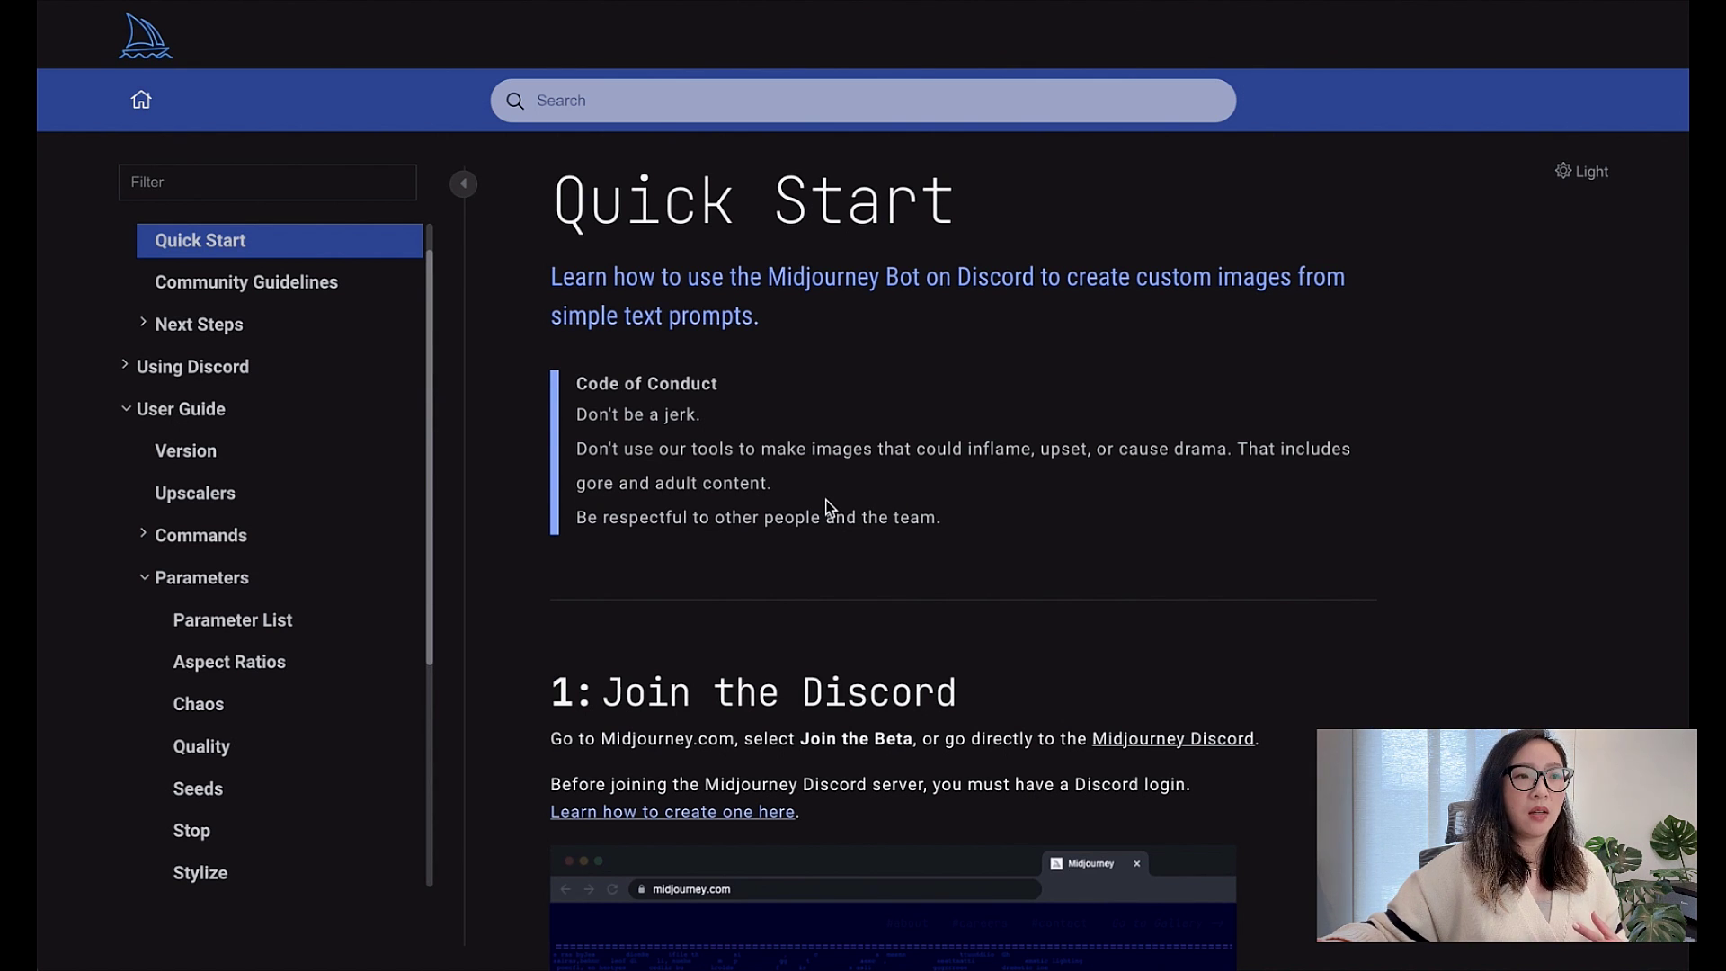
{"action": "scroll", "coordinate": [827, 507], "scroll_direction": "down", "scroll_amount": 1}
{"action": "scroll", "coordinate": [827, 507], "scroll_direction": "down", "scroll_amount": 5}
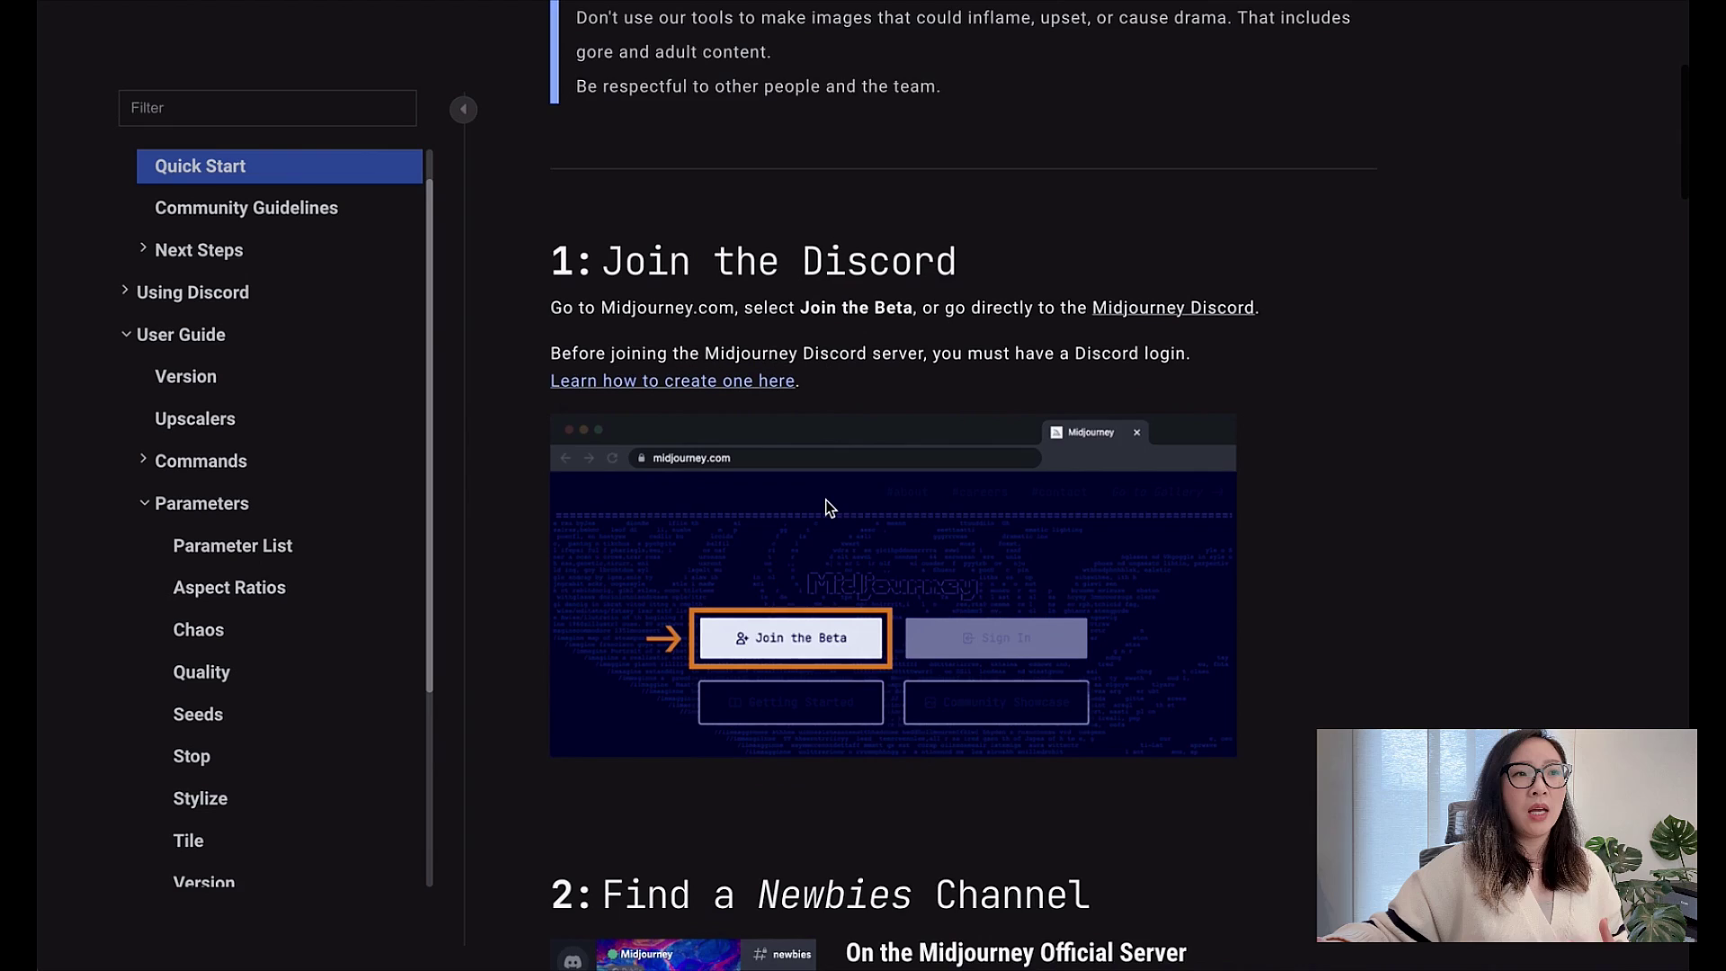
{"action": "scroll", "coordinate": [826, 508], "scroll_direction": "down", "scroll_amount": 3}
{"action": "scroll", "coordinate": [826, 506], "scroll_direction": "down", "scroll_amount": 4}
{"action": "scroll", "coordinate": [826, 507], "scroll_direction": "down", "scroll_amount": 2}
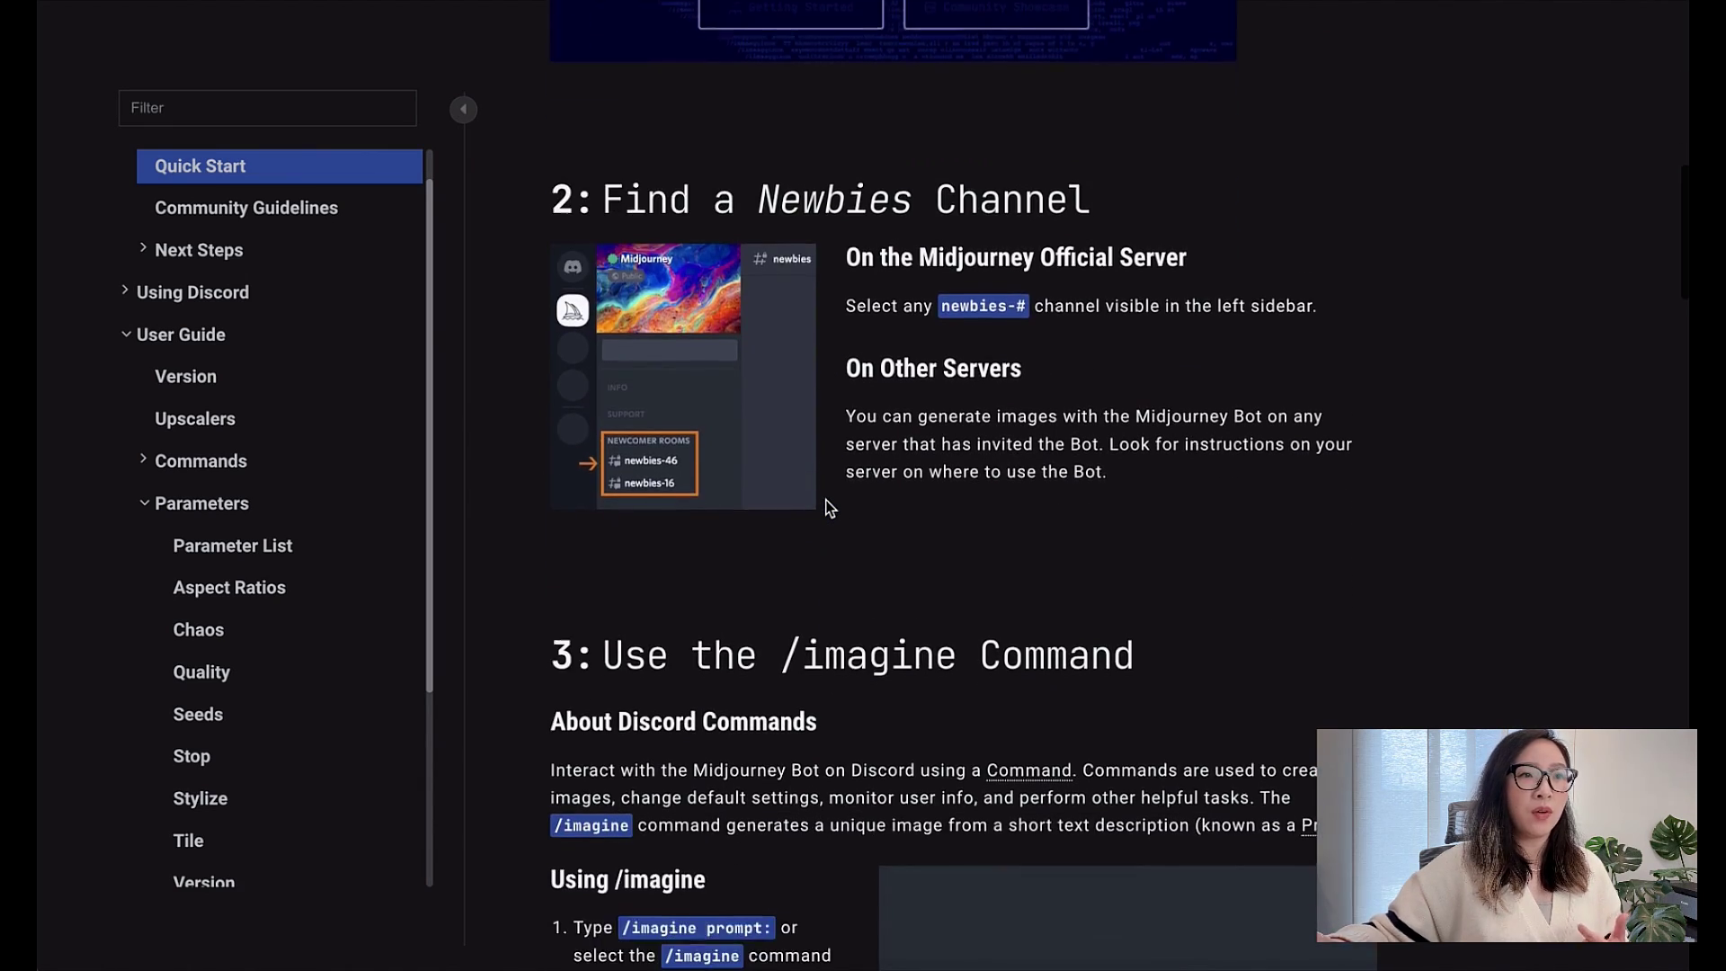
{"action": "scroll", "coordinate": [827, 507], "scroll_direction": "down", "scroll_amount": 5}
{"action": "scroll", "coordinate": [827, 507], "scroll_direction": "down", "scroll_amount": 3}
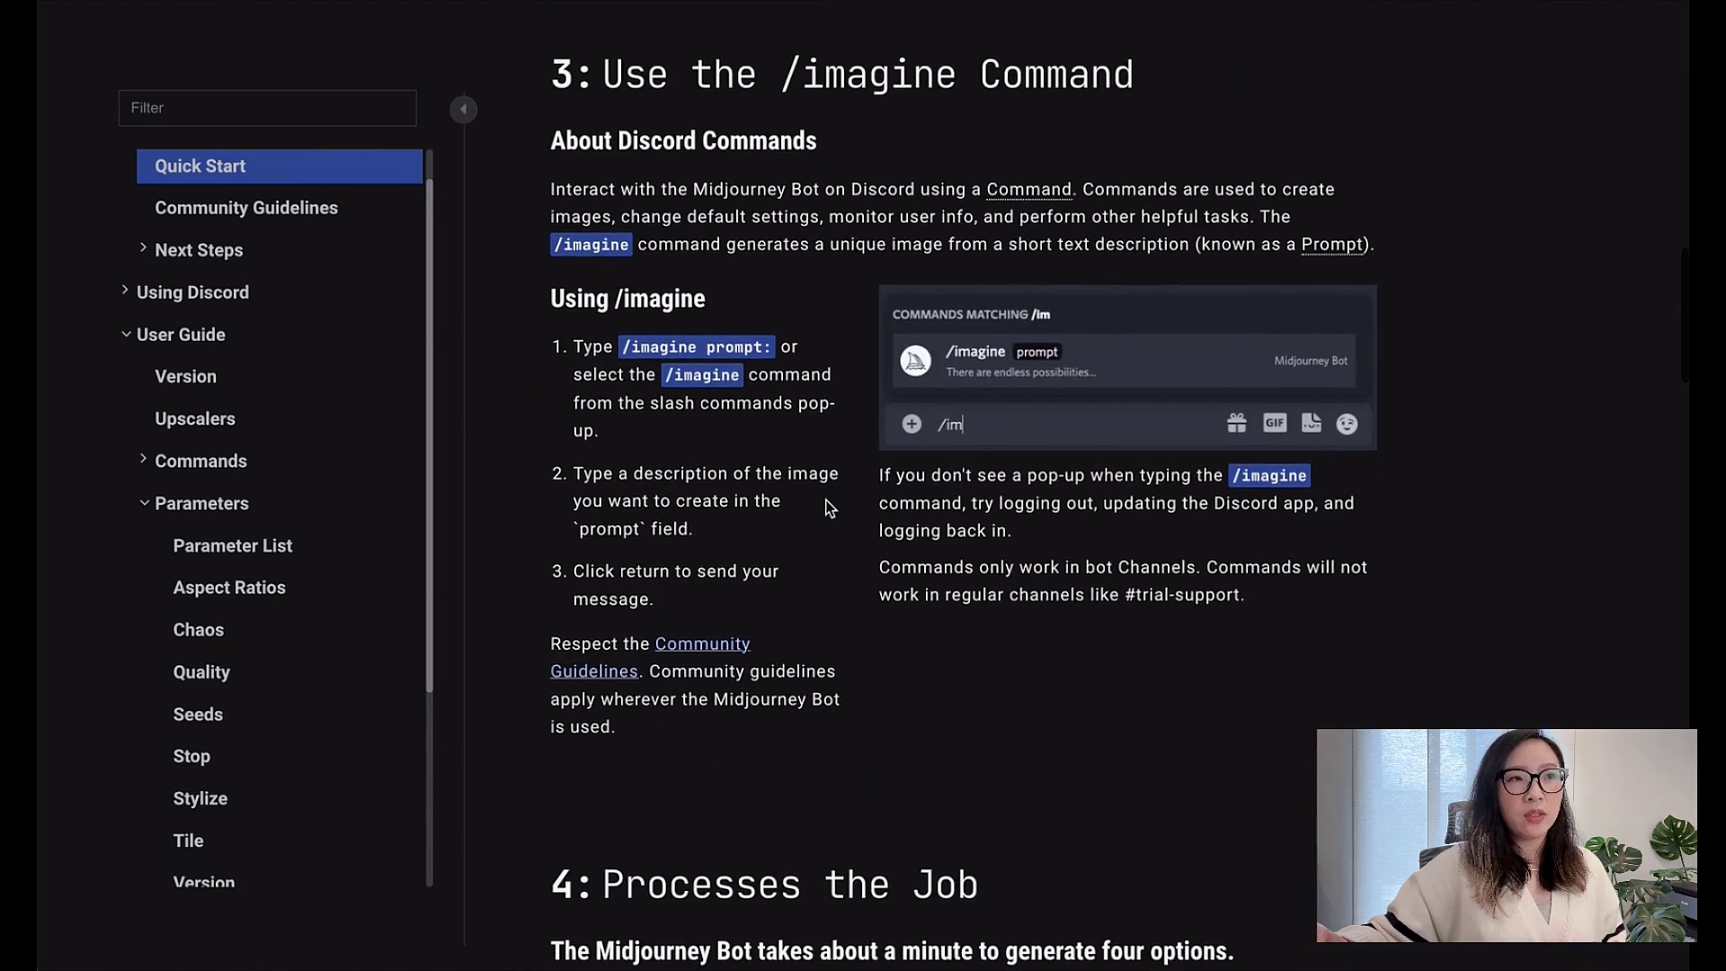
{"action": "scroll", "coordinate": [826, 508], "scroll_direction": "down", "scroll_amount": 4}
{"action": "scroll", "coordinate": [827, 507], "scroll_direction": "down", "scroll_amount": 4}
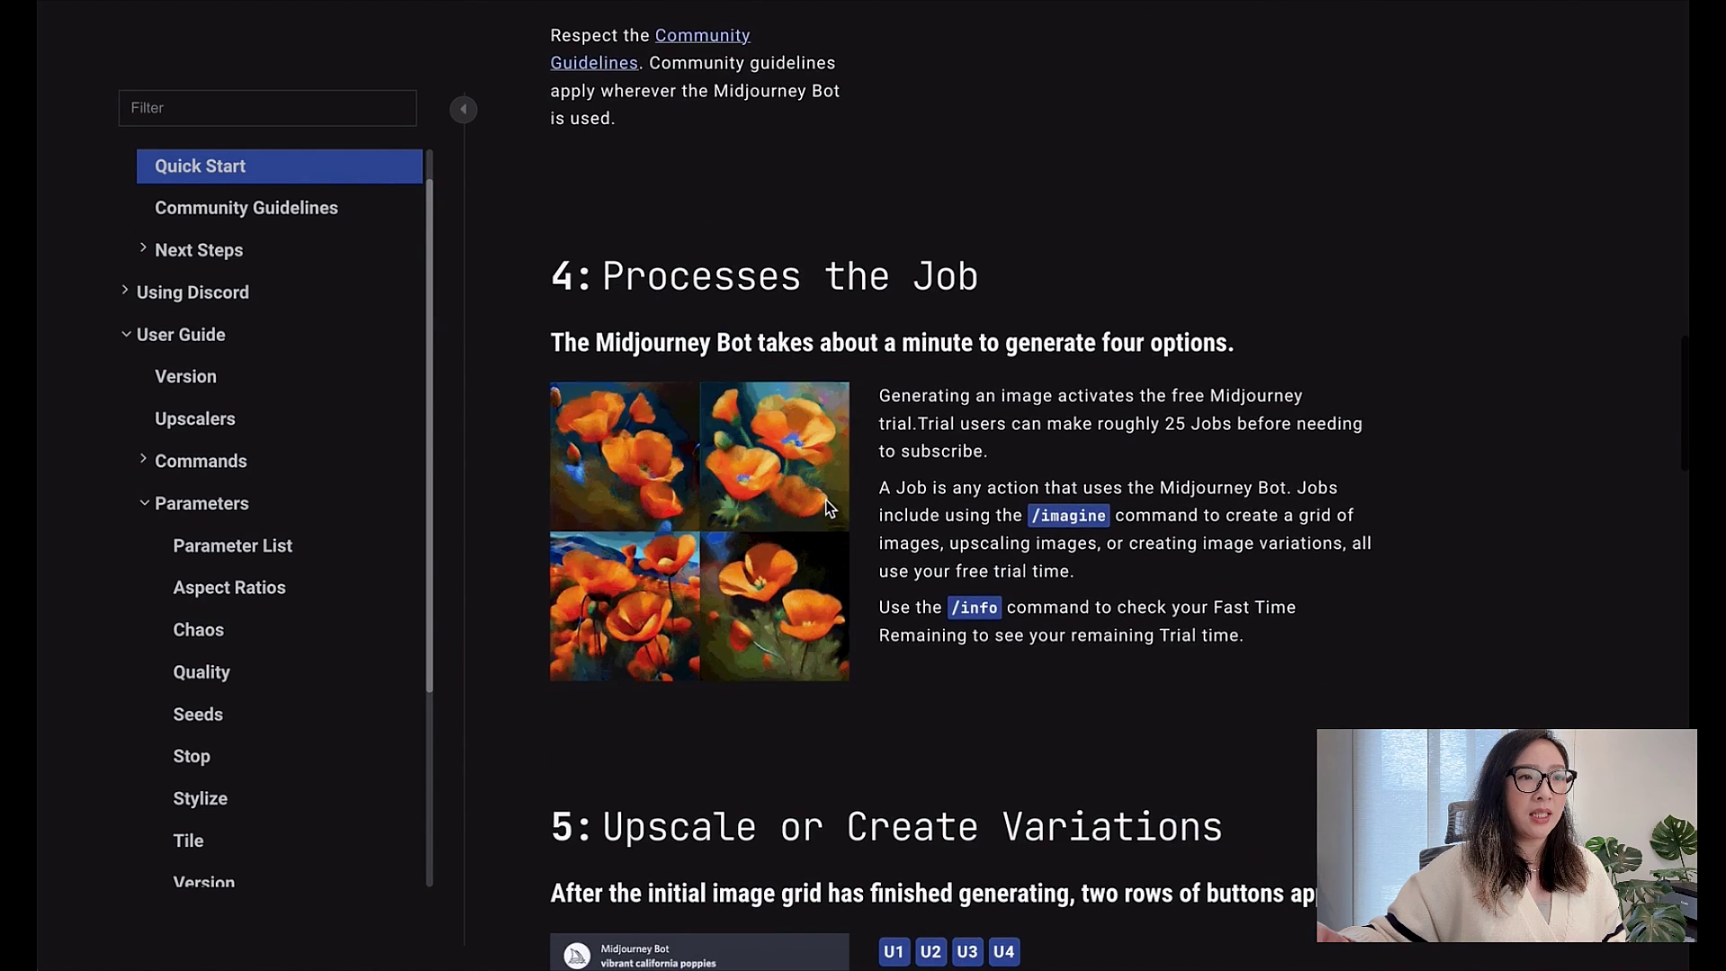
Go to the Prompts docs page, then collapse and re-expand the User Guide sidebar group.
{"action": "left_click", "coordinate": [247, 340]}
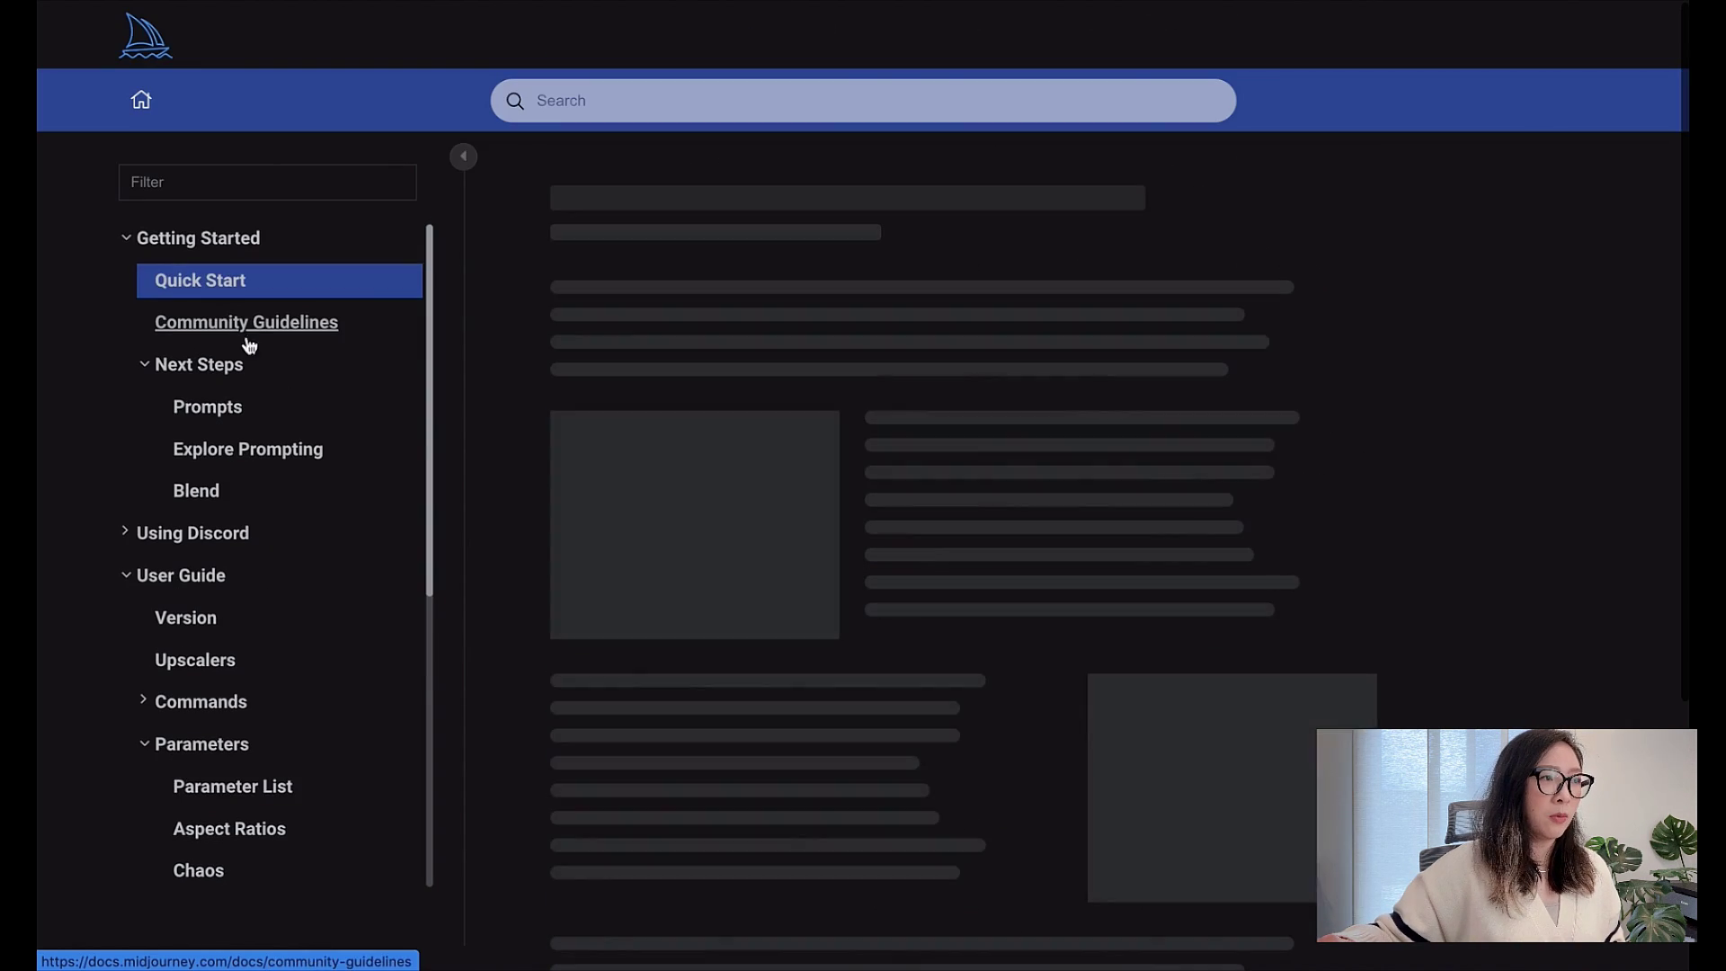
{"action": "scroll", "coordinate": [898, 478], "scroll_direction": "down", "scroll_amount": 2}
{"action": "scroll", "coordinate": [899, 477], "scroll_direction": "down", "scroll_amount": 1}
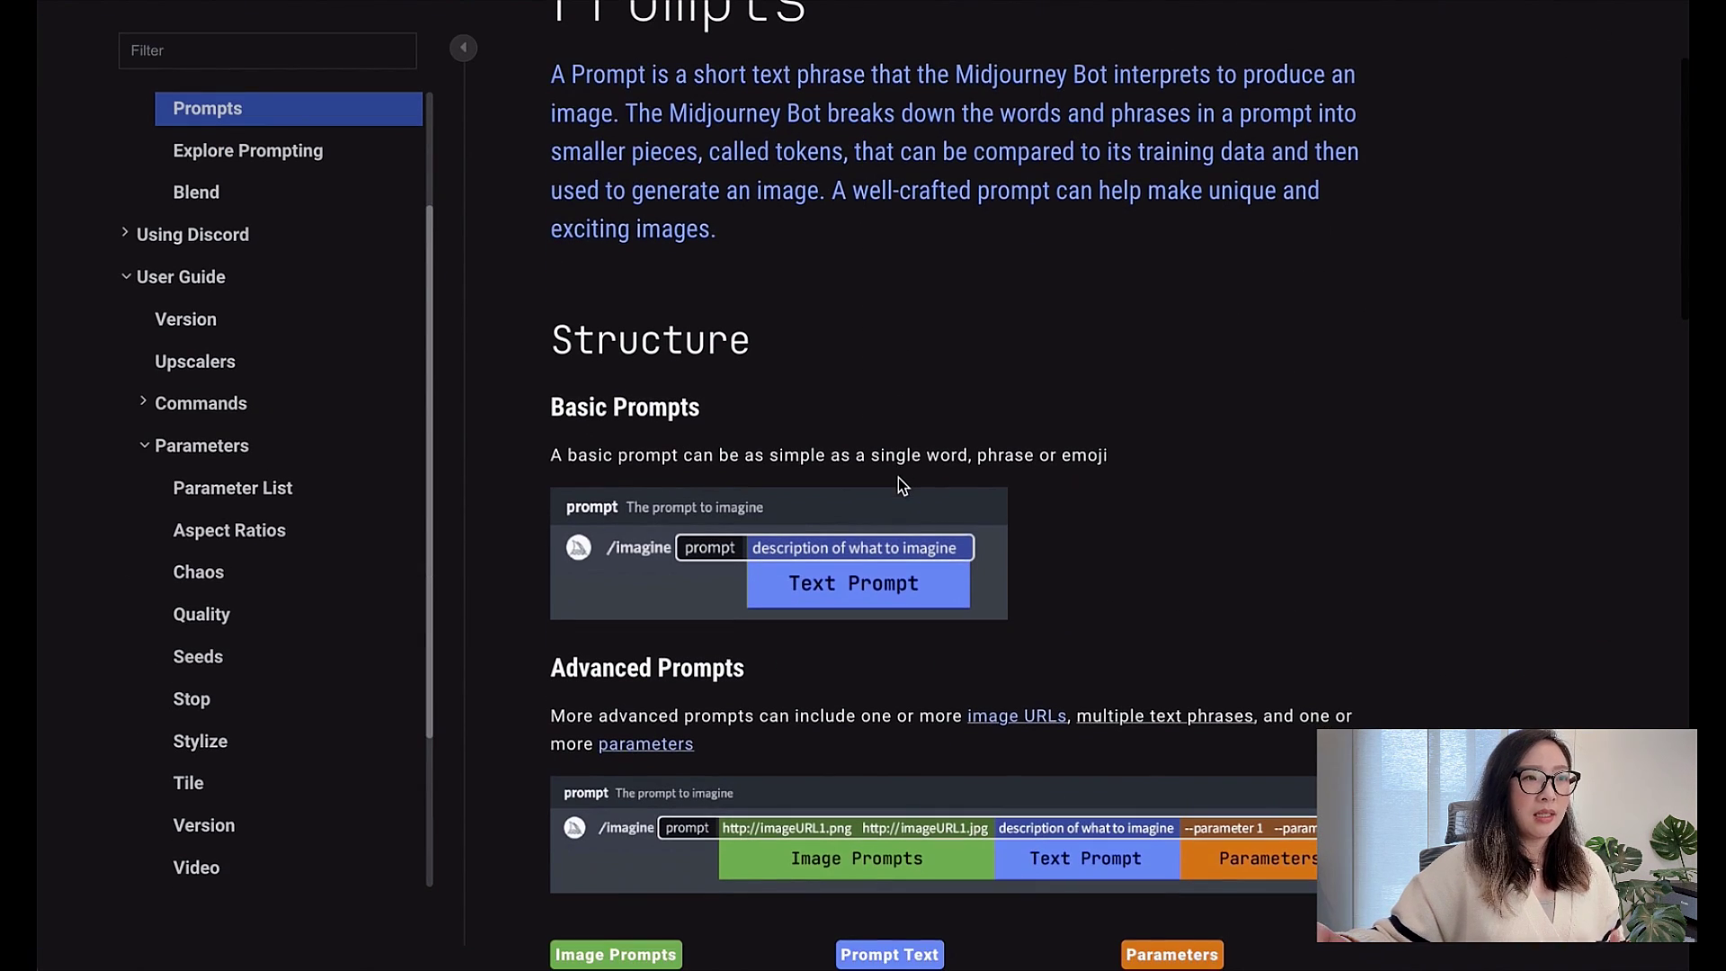
{"action": "scroll", "coordinate": [899, 477], "scroll_direction": "down", "scroll_amount": 1}
{"action": "scroll", "coordinate": [898, 477], "scroll_direction": "down", "scroll_amount": 2}
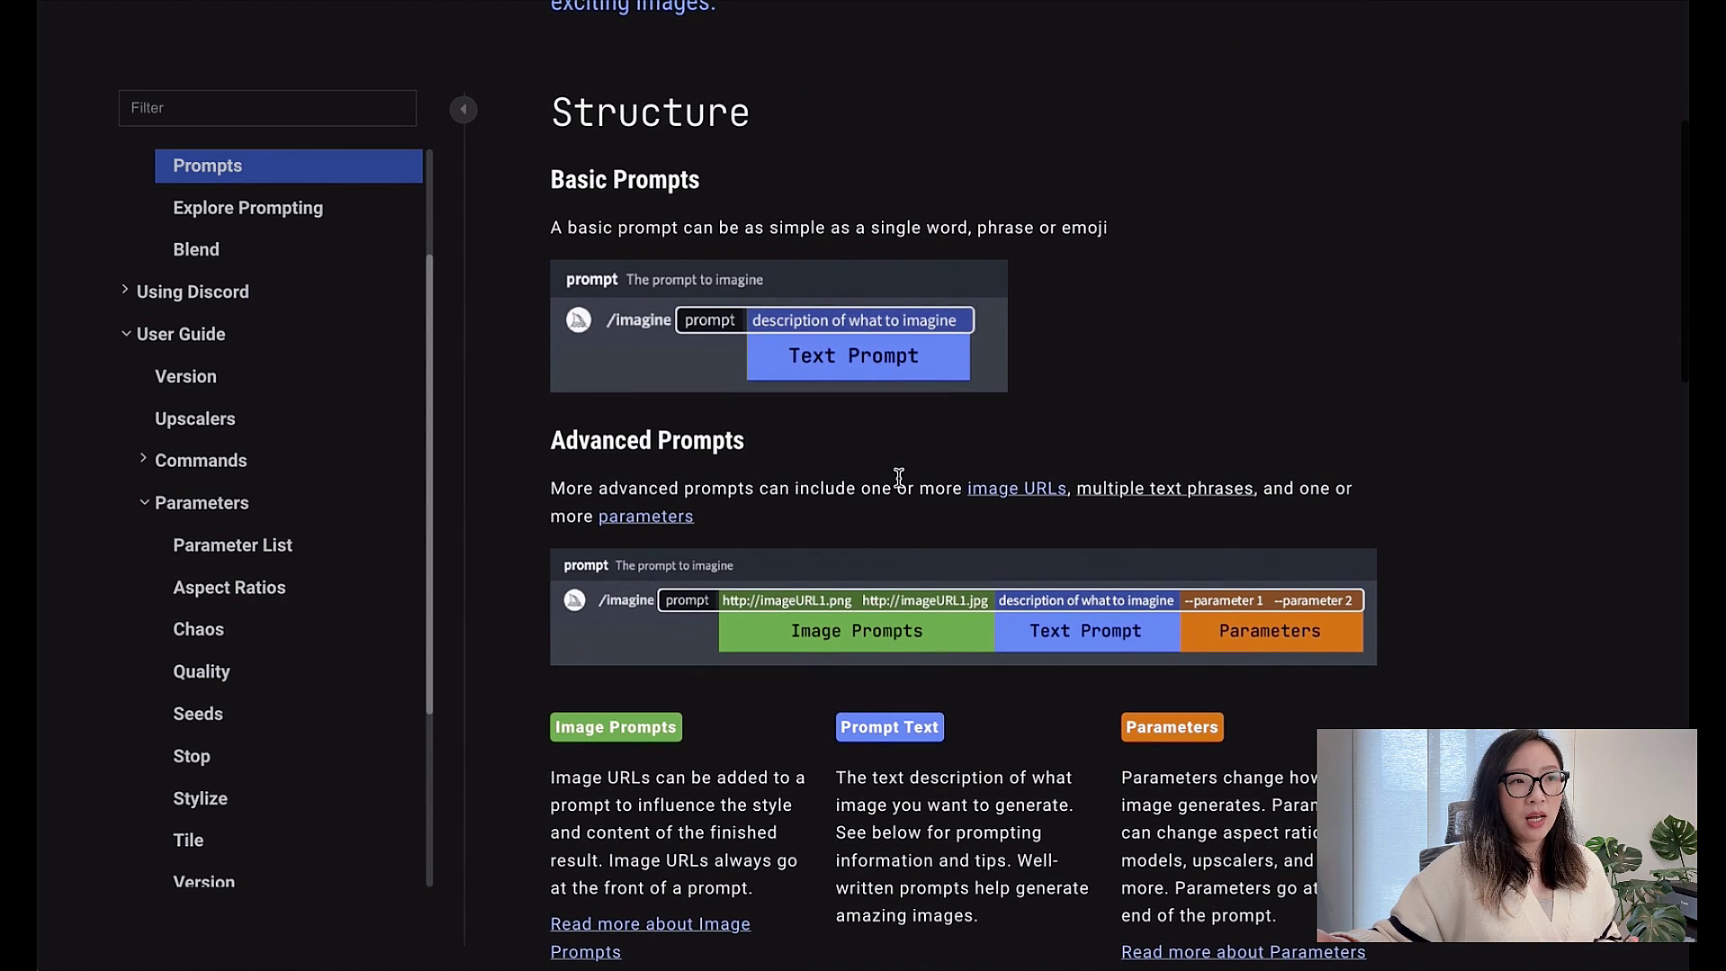
{"action": "scroll", "coordinate": [898, 478], "scroll_direction": "down", "scroll_amount": 1}
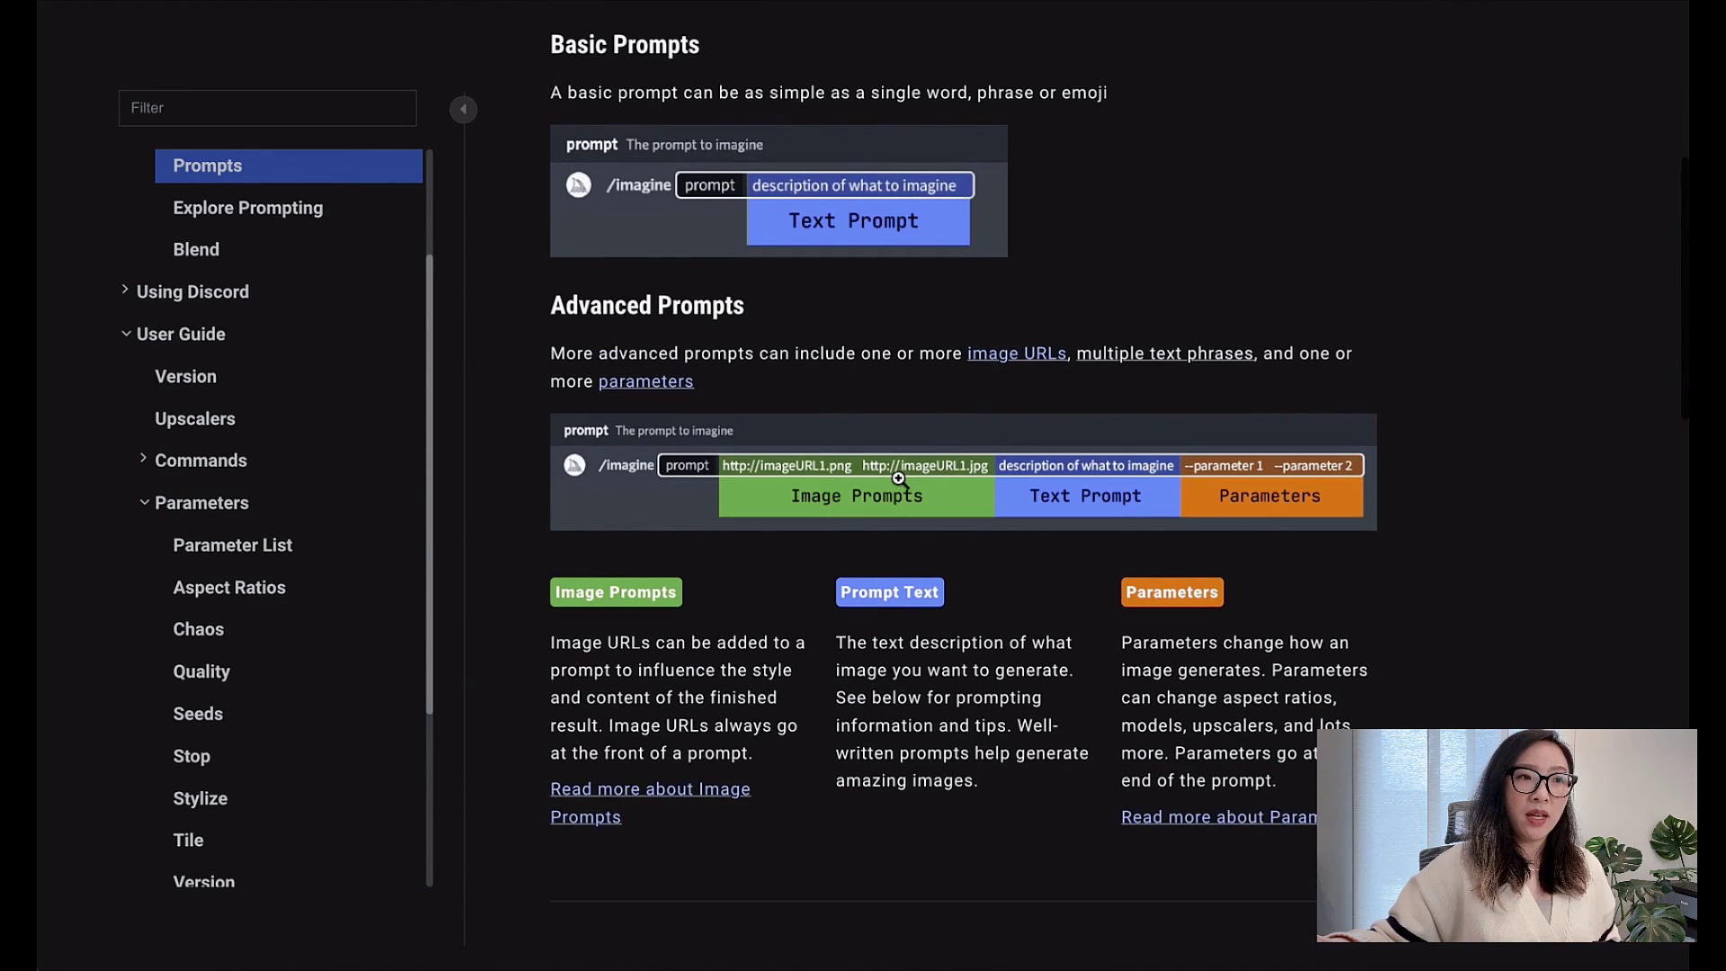
{"action": "scroll", "coordinate": [898, 479], "scroll_direction": "down", "scroll_amount": 1}
{"action": "scroll", "coordinate": [899, 479], "scroll_direction": "down", "scroll_amount": 3}
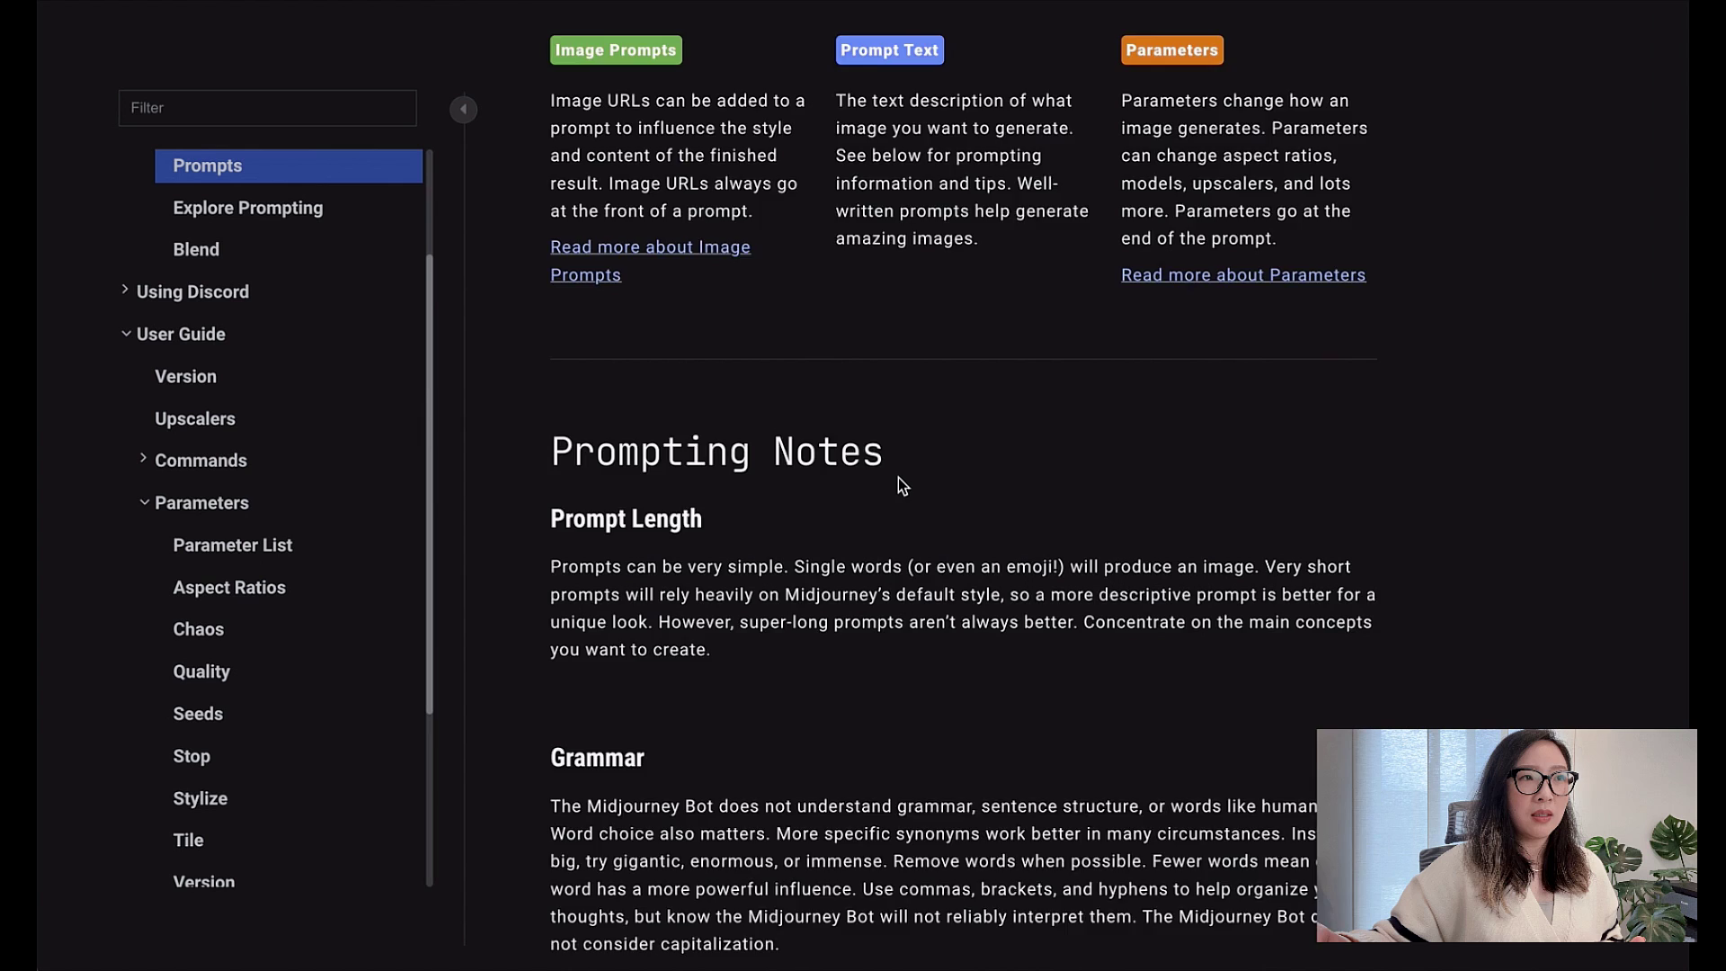
{"action": "scroll", "coordinate": [898, 478], "scroll_direction": "up", "scroll_amount": 3}
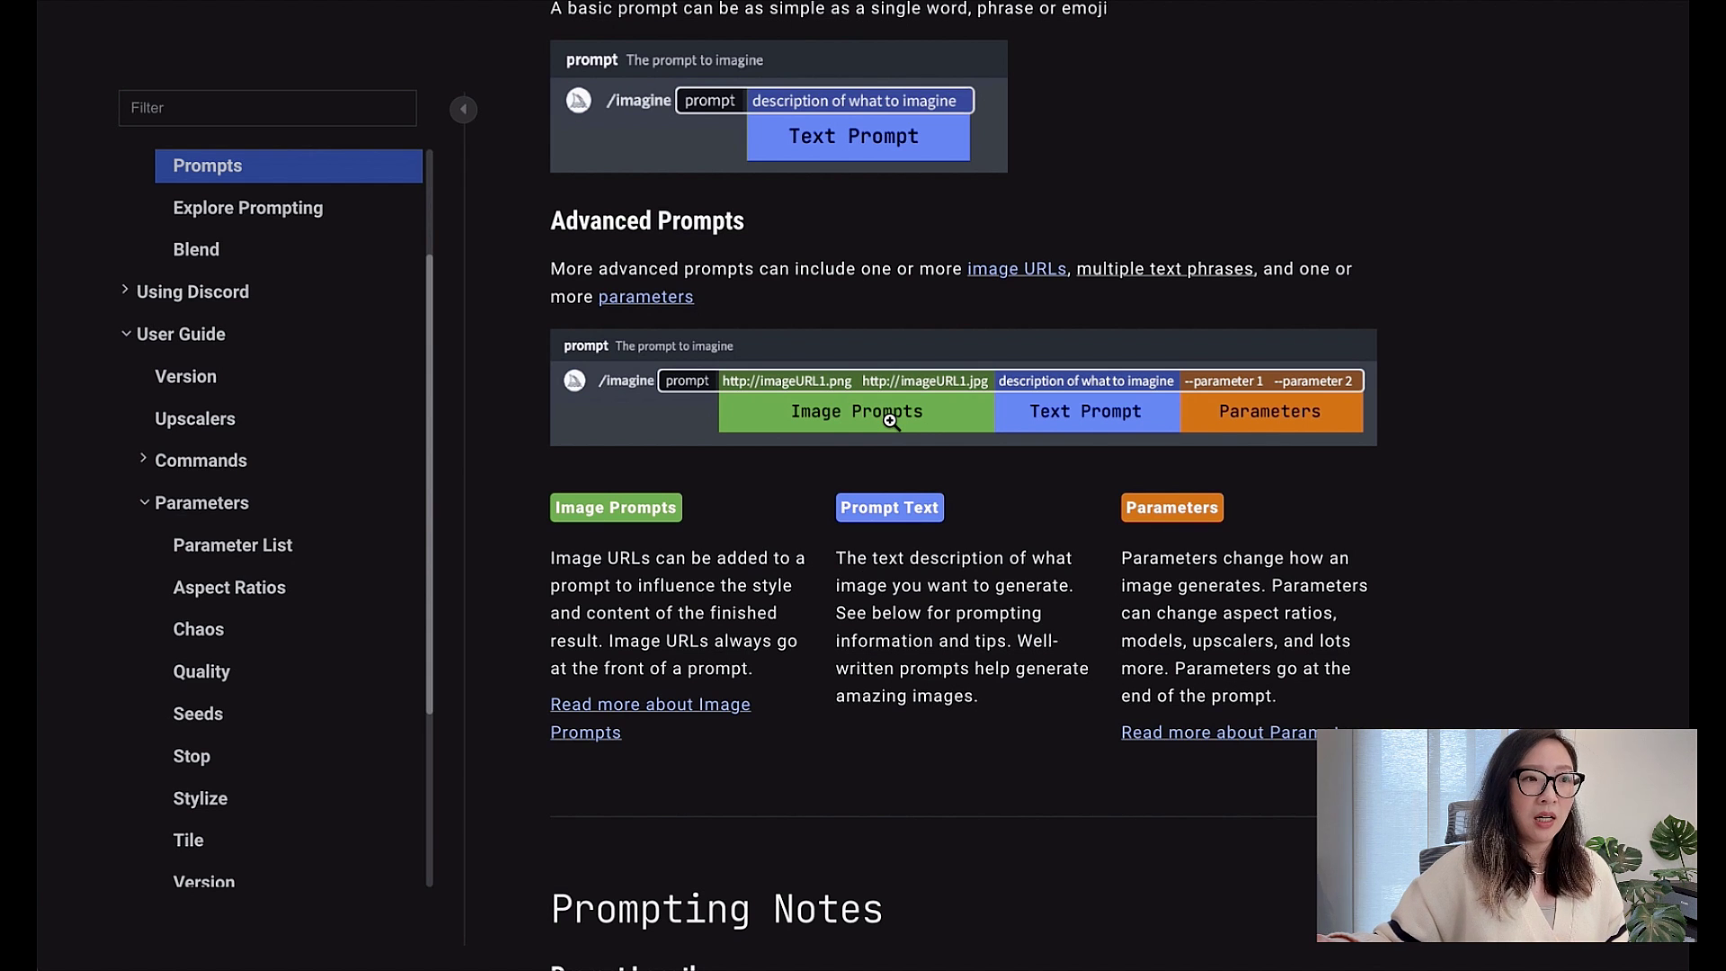
{"action": "left_click", "coordinate": [180, 334]}
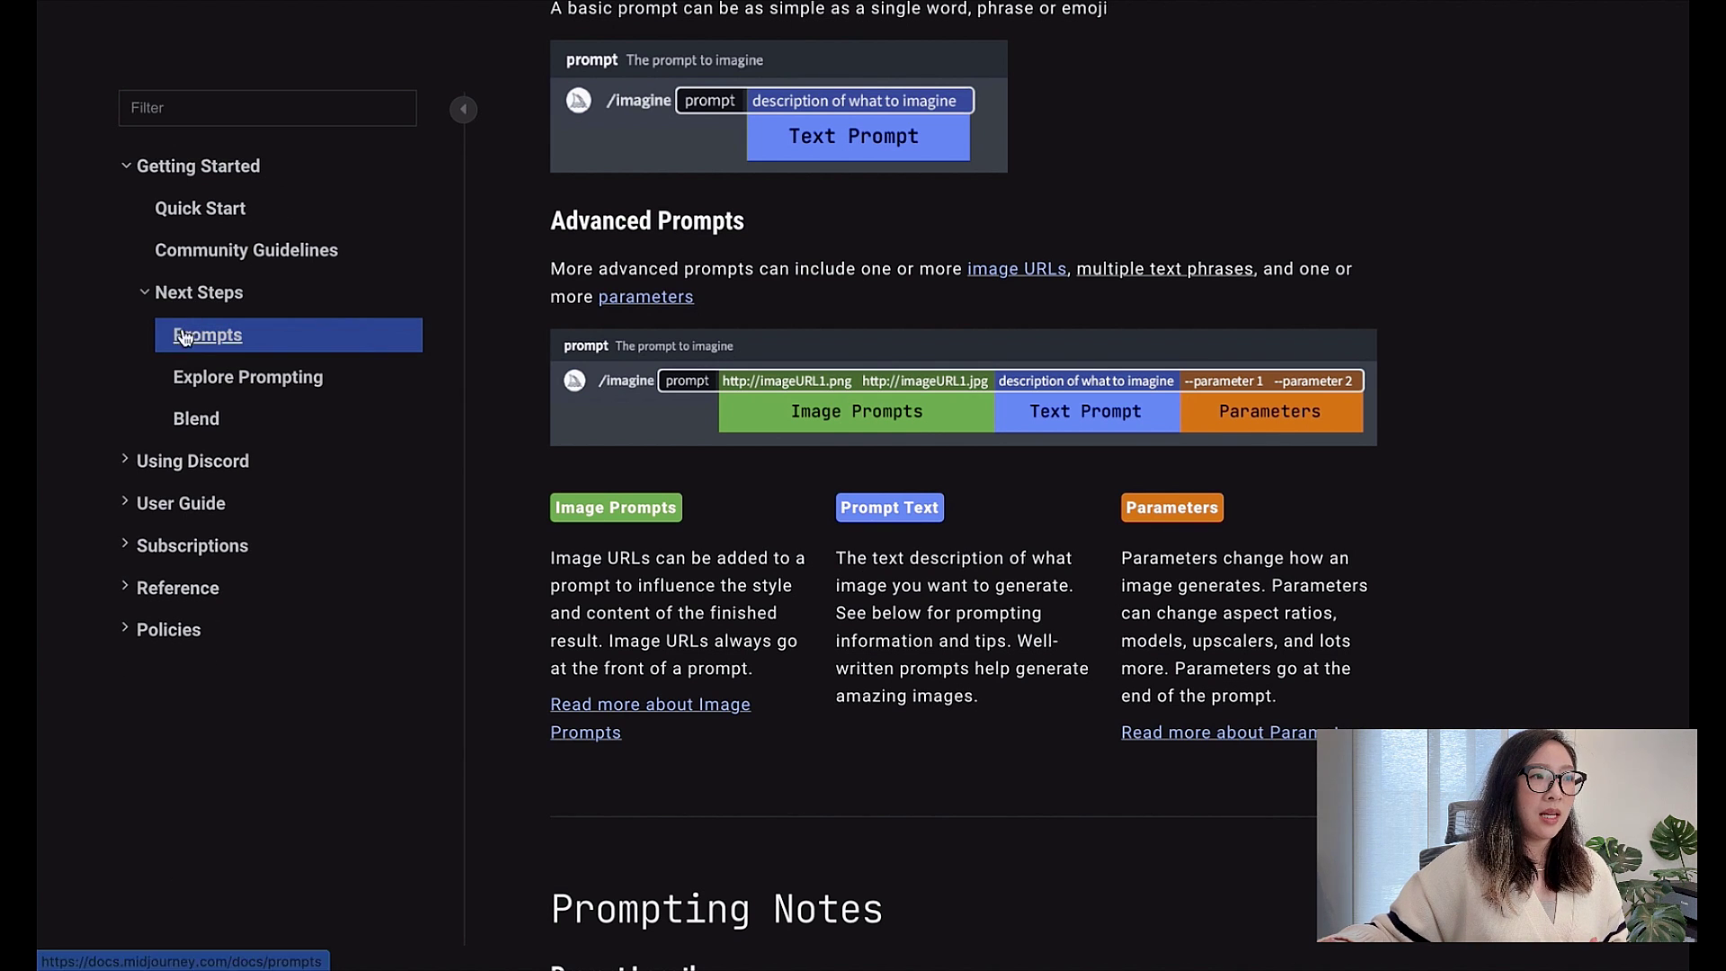
{"action": "left_click", "coordinate": [189, 501]}
{"action": "scroll", "coordinate": [203, 508], "scroll_direction": "down", "scroll_amount": 1}
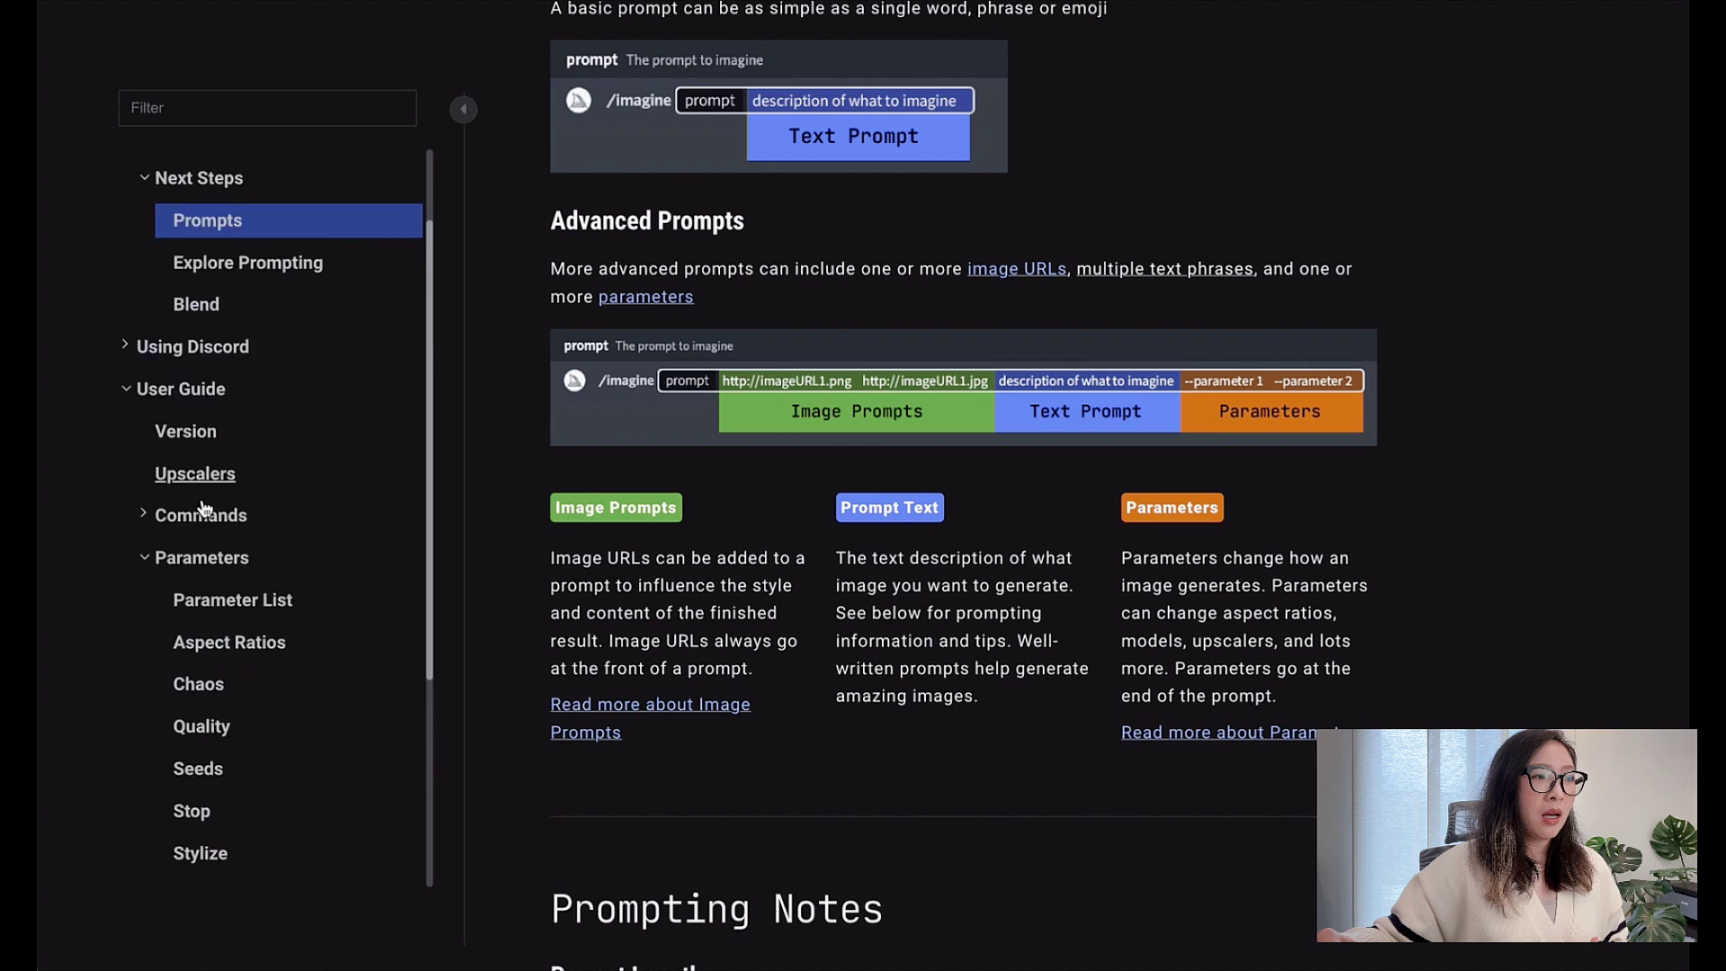
{"action": "scroll", "coordinate": [202, 509], "scroll_direction": "down", "scroll_amount": 1}
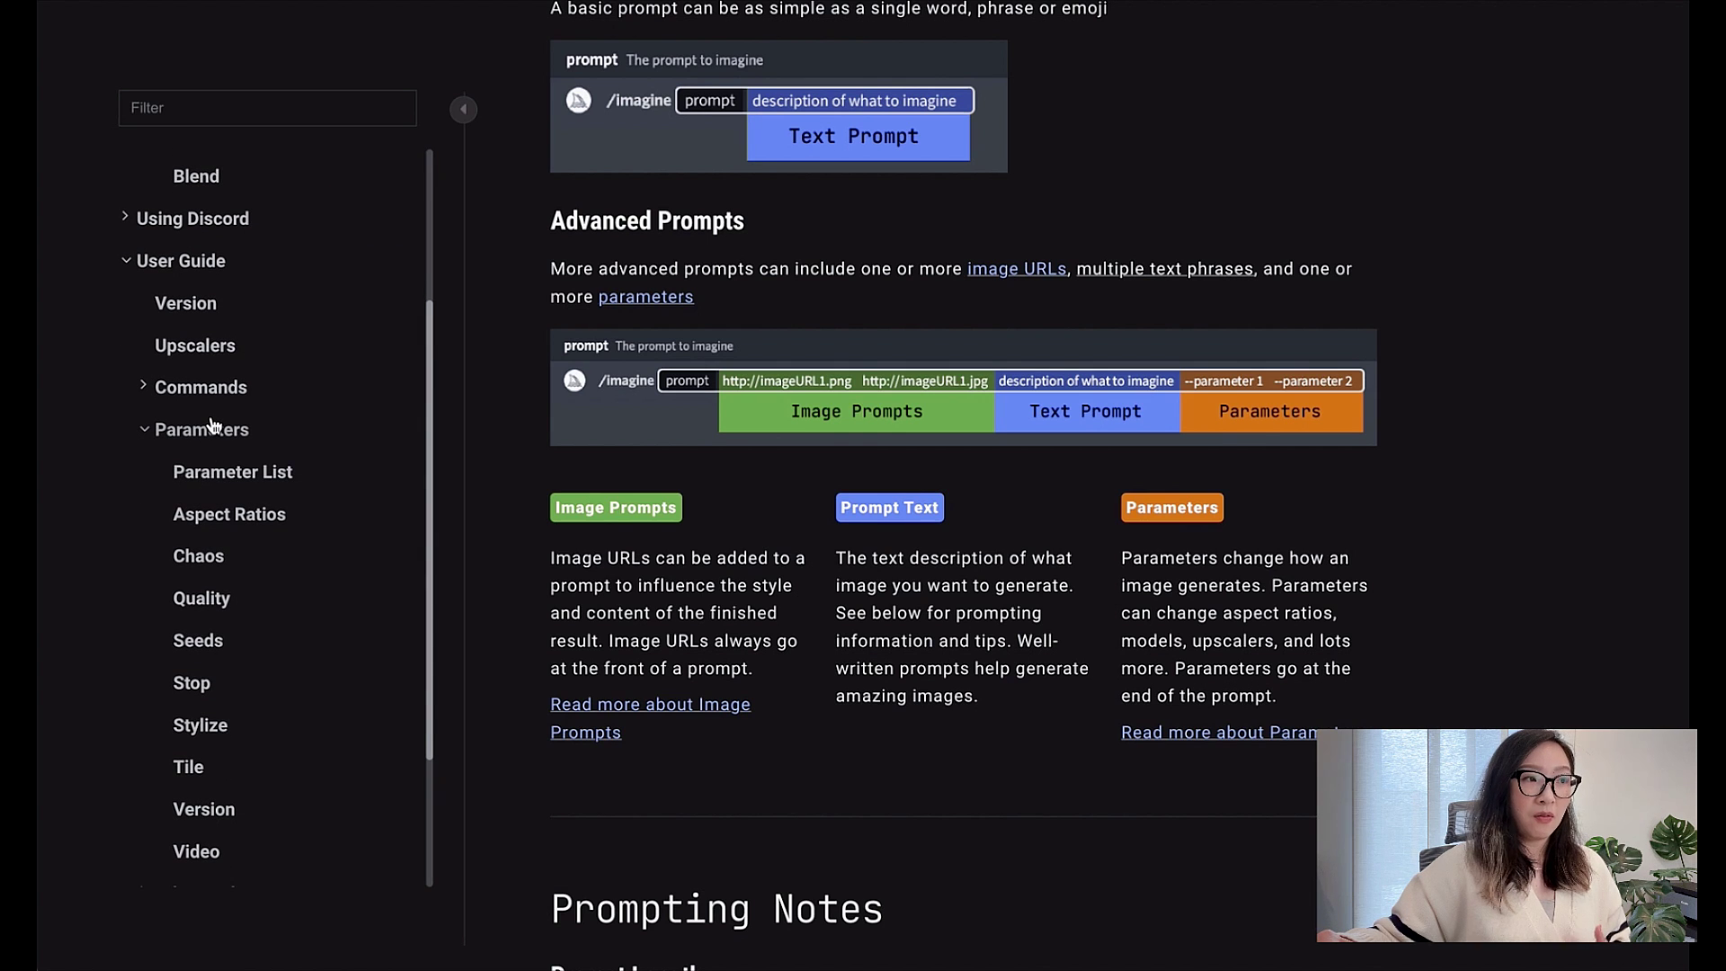